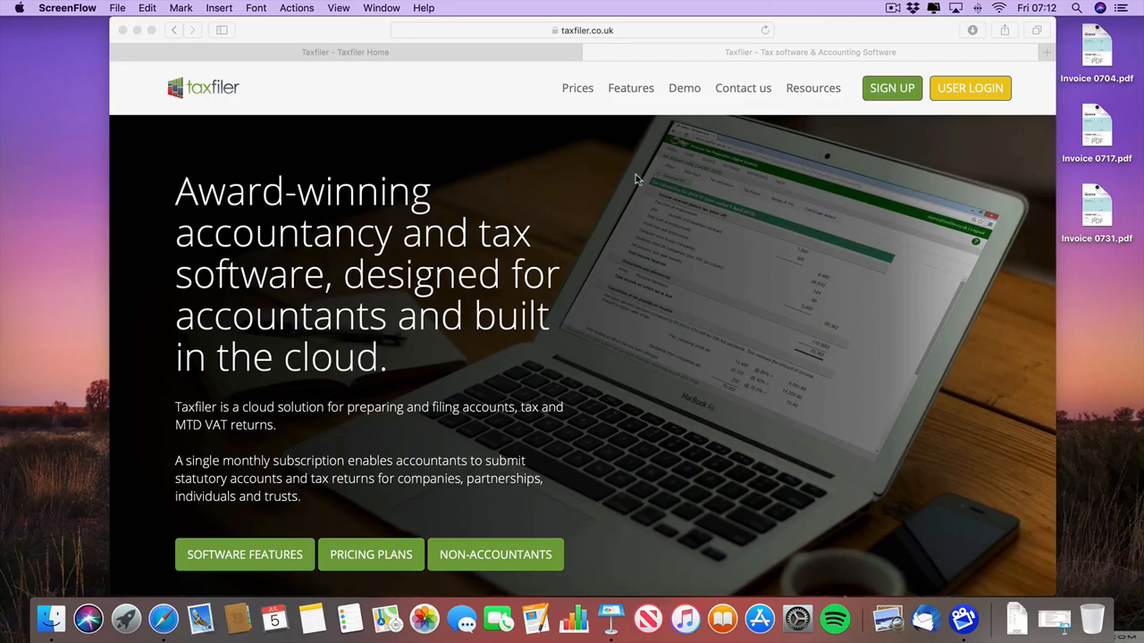
- Review the monthly pricing plans for agents on the Taxfiler website
{"action": "left_click", "coordinate": [579, 91]}
{"action": "left_click", "coordinate": [579, 91]}
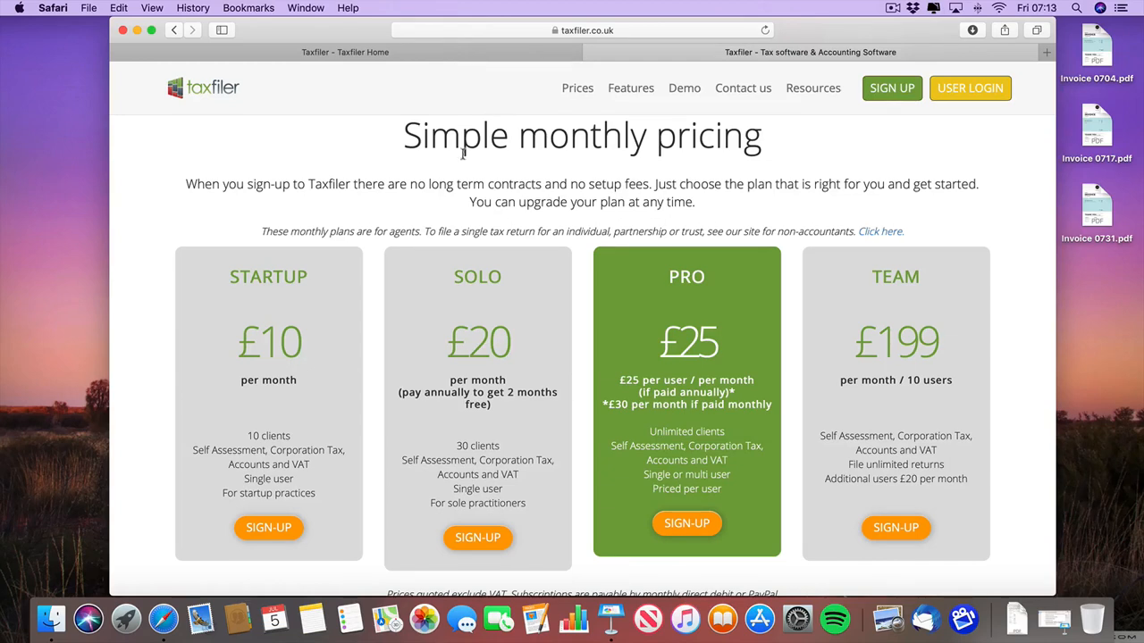
{"action": "scroll", "coordinate": [429, 211], "scroll_direction": "up", "scroll_amount": 1}
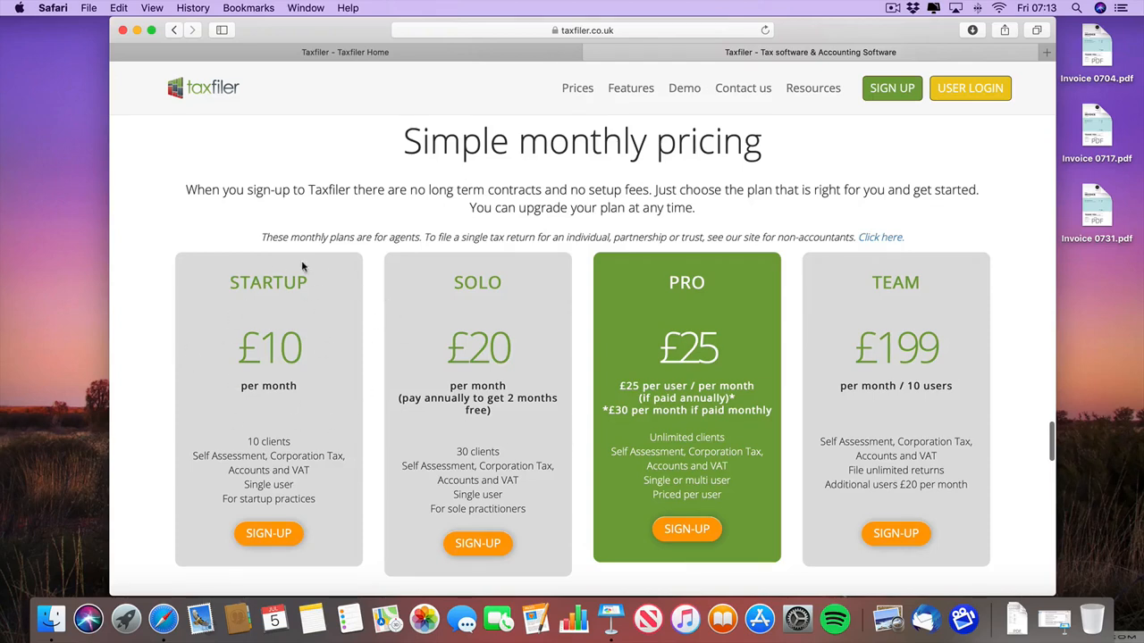
{"action": "scroll", "coordinate": [161, 249], "scroll_direction": "down", "scroll_amount": 1}
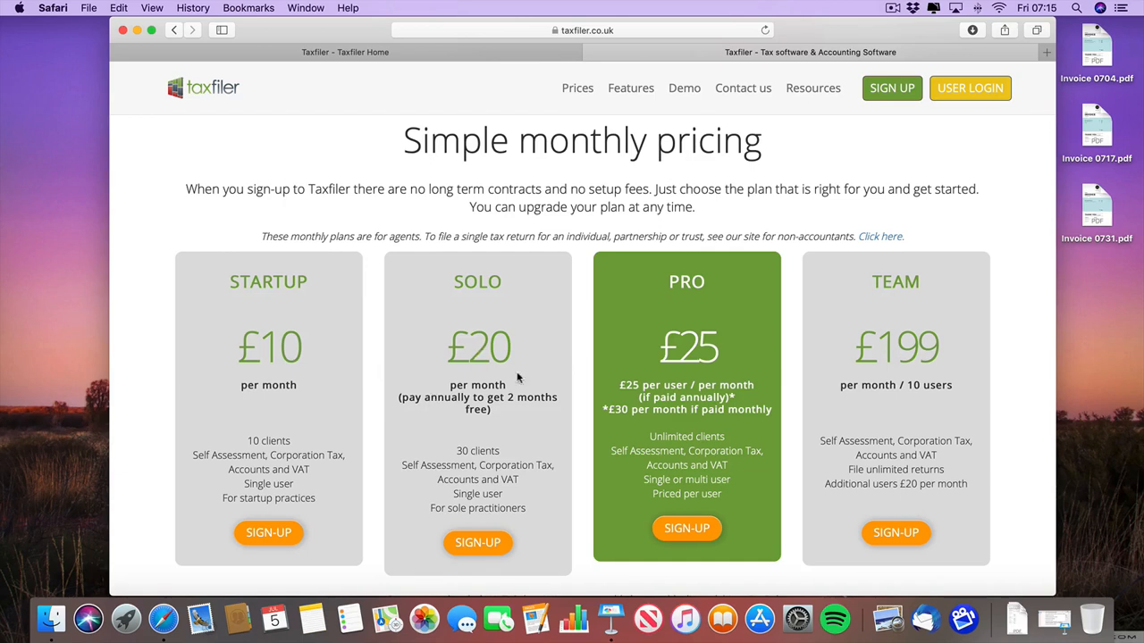
- Switch to the Taxfiler Home page and inspect the segments of the current status overview chart
{"action": "left_click", "coordinate": [550, 51]}
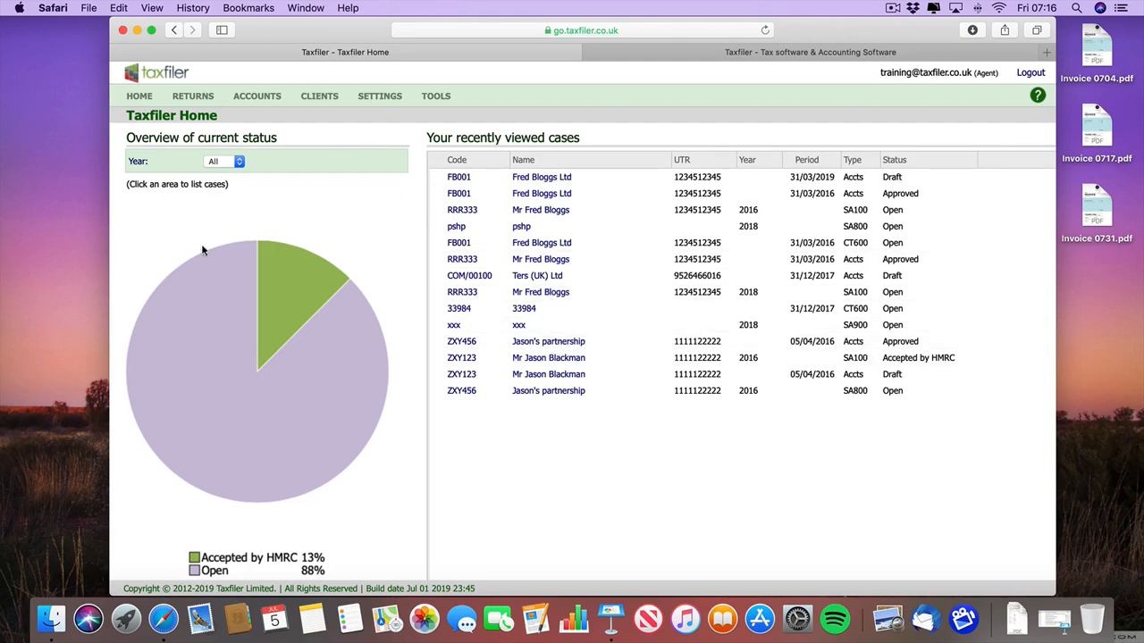
{"action": "mouse_move", "coordinate": [376, 309]}
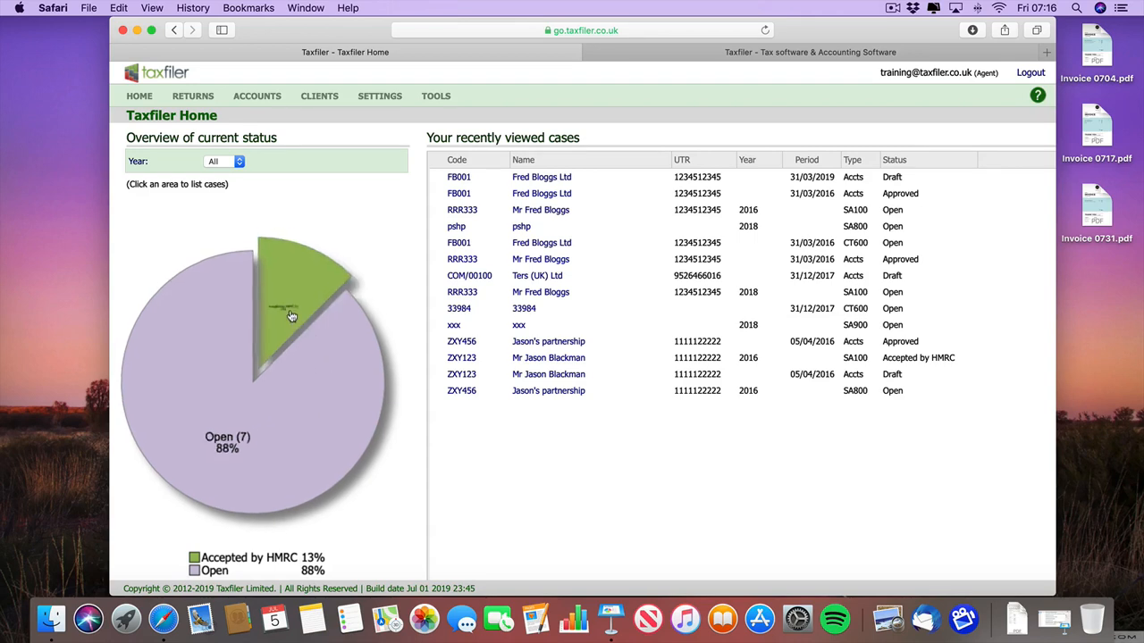
{"action": "mouse_move", "coordinate": [297, 273]}
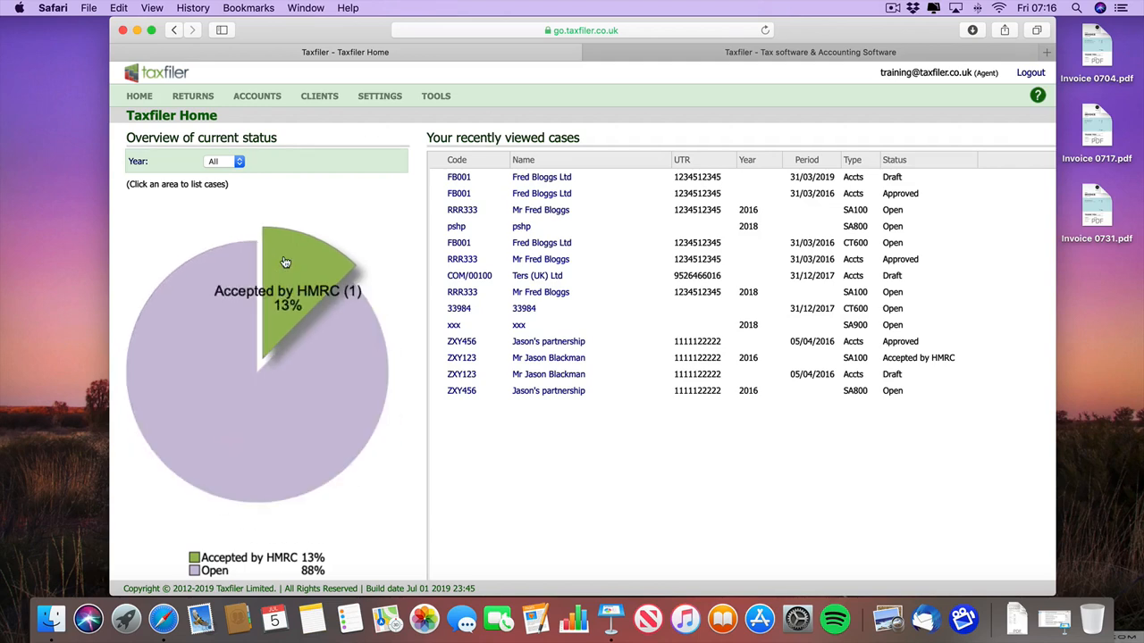
{"action": "mouse_move", "coordinate": [296, 375]}
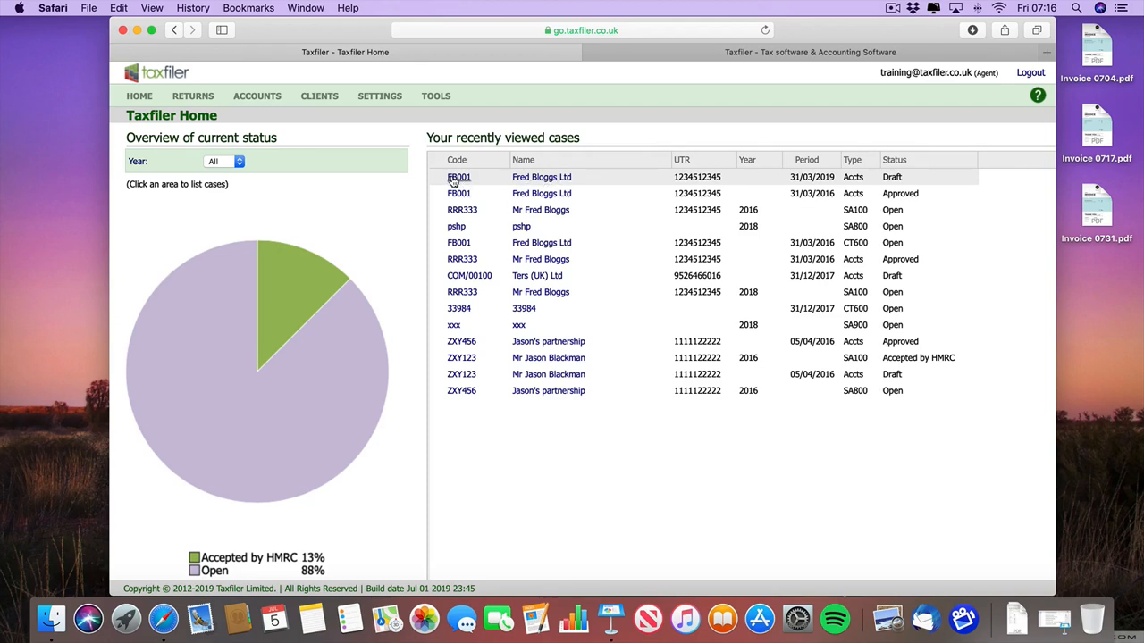
- Open the Fred Bloggs Ltd accounts for the year ended 31/03/2019 and review the period, business information and status details
{"action": "left_click", "coordinate": [535, 179]}
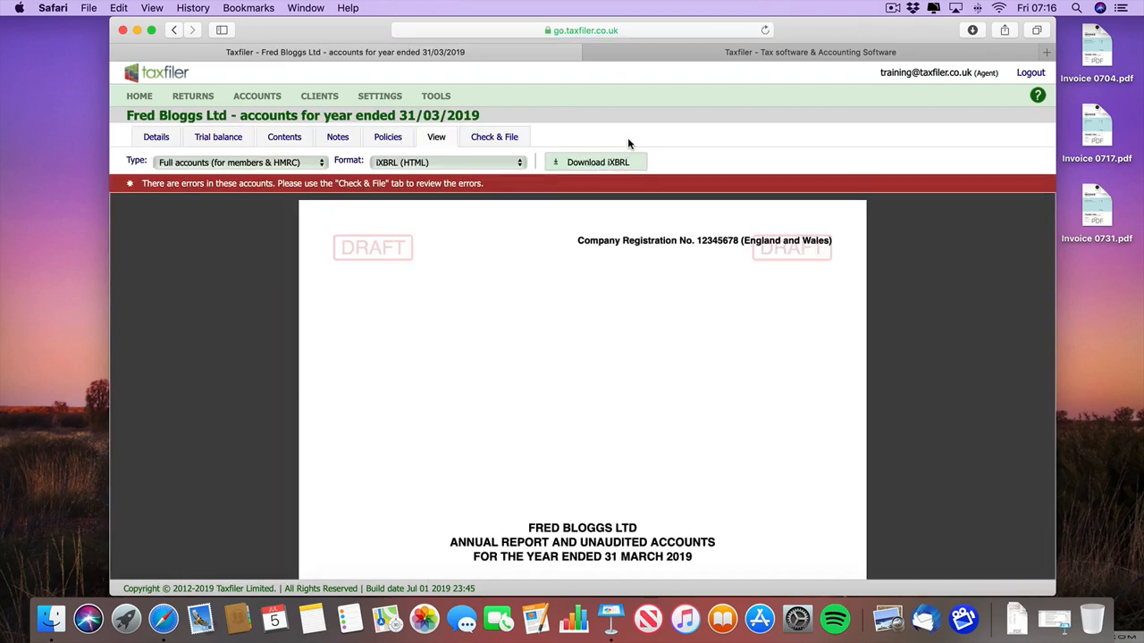
{"action": "left_click", "coordinate": [156, 139]}
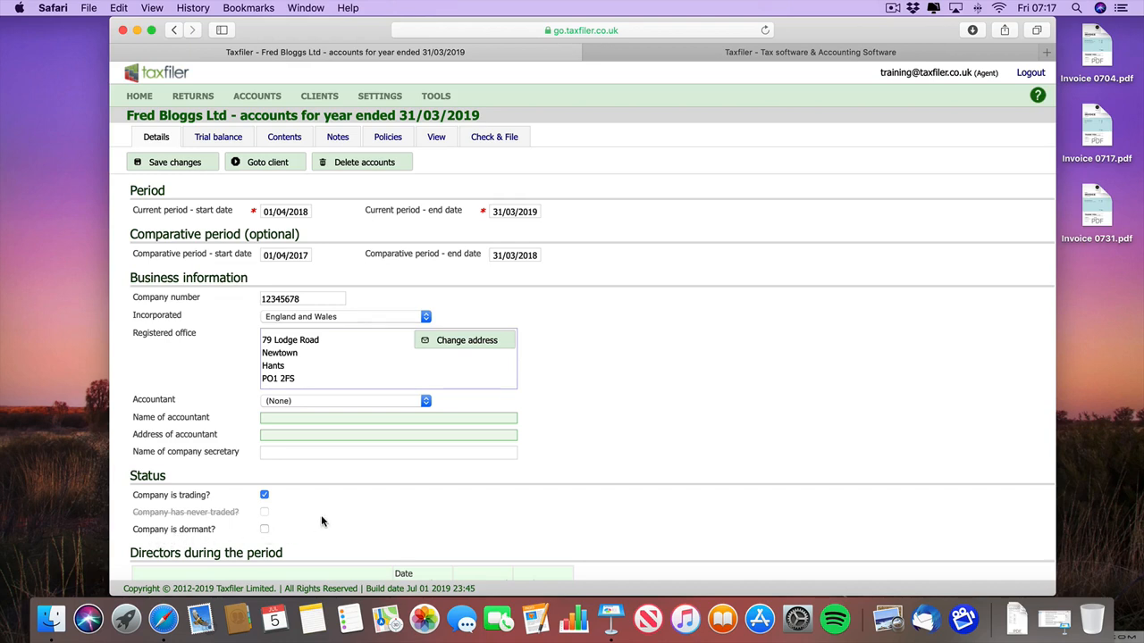
{"action": "scroll", "coordinate": [381, 515], "scroll_direction": "down", "scroll_amount": 2}
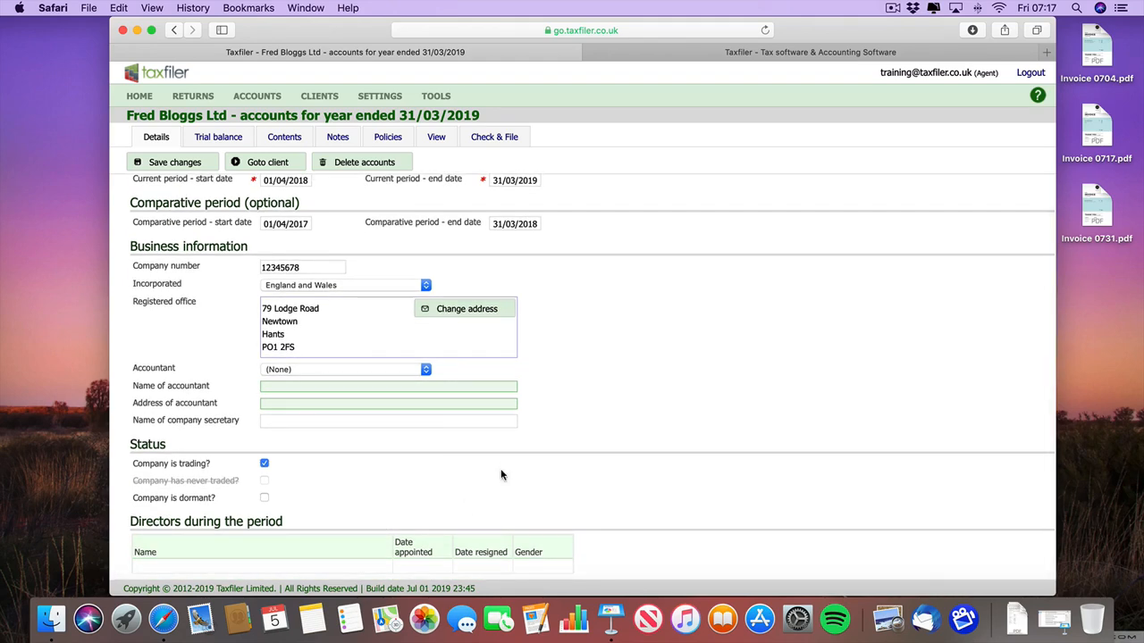
{"action": "scroll", "coordinate": [307, 442], "scroll_direction": "up", "scroll_amount": 2}
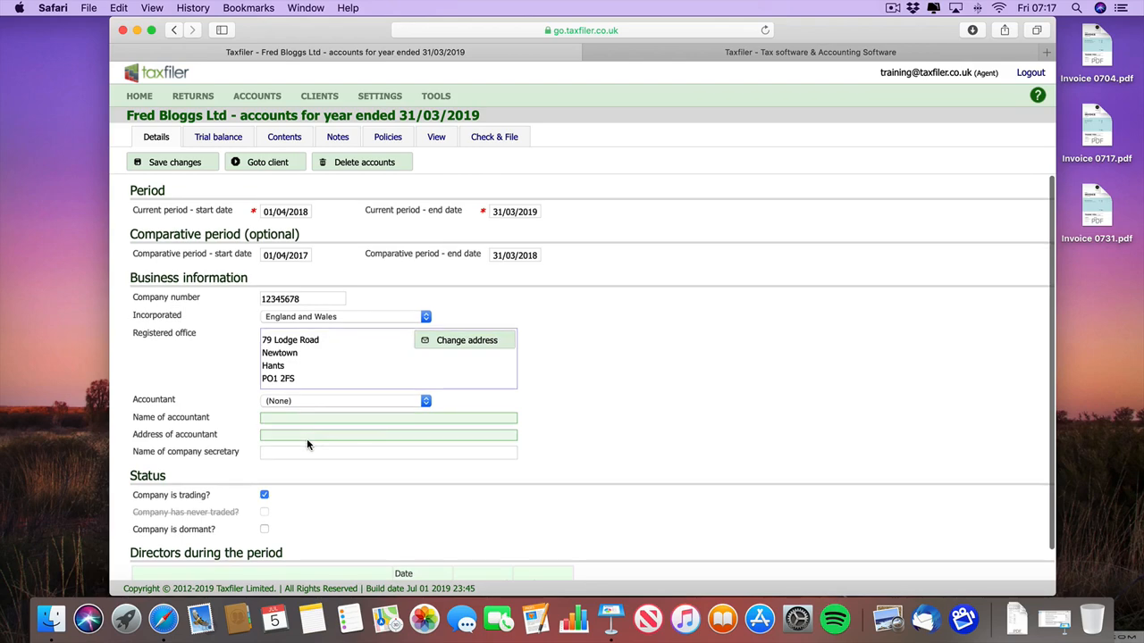
{"action": "scroll", "coordinate": [246, 354], "scroll_direction": "down", "scroll_amount": 1}
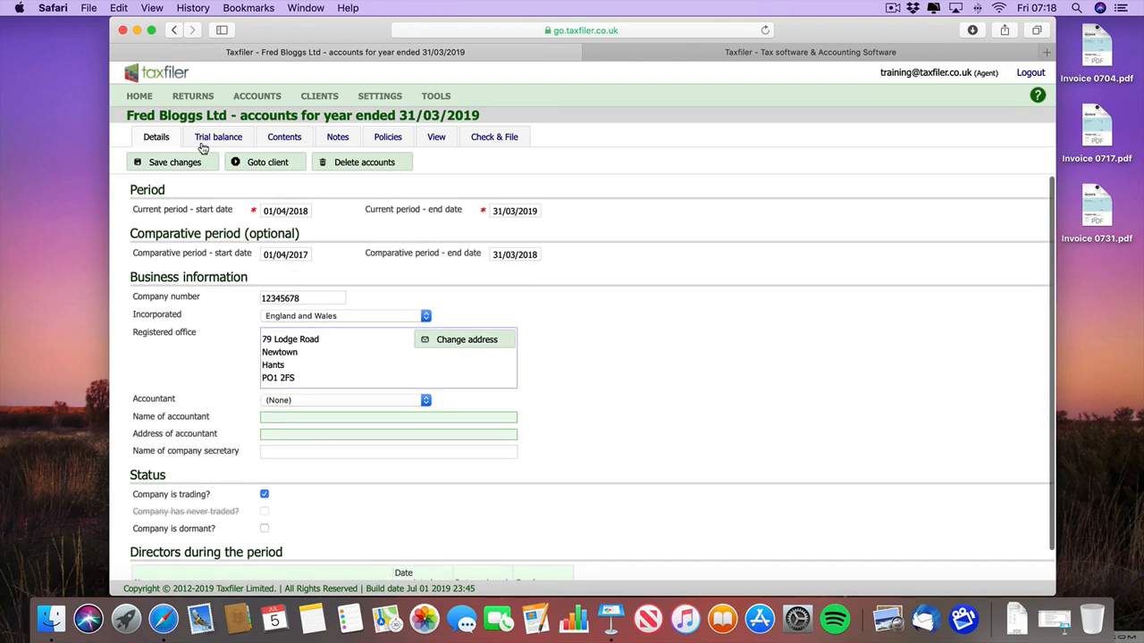
- Open the trial balance and preview the Debit/credit columns layout before restoring Single column per year
{"action": "left_click", "coordinate": [225, 142]}
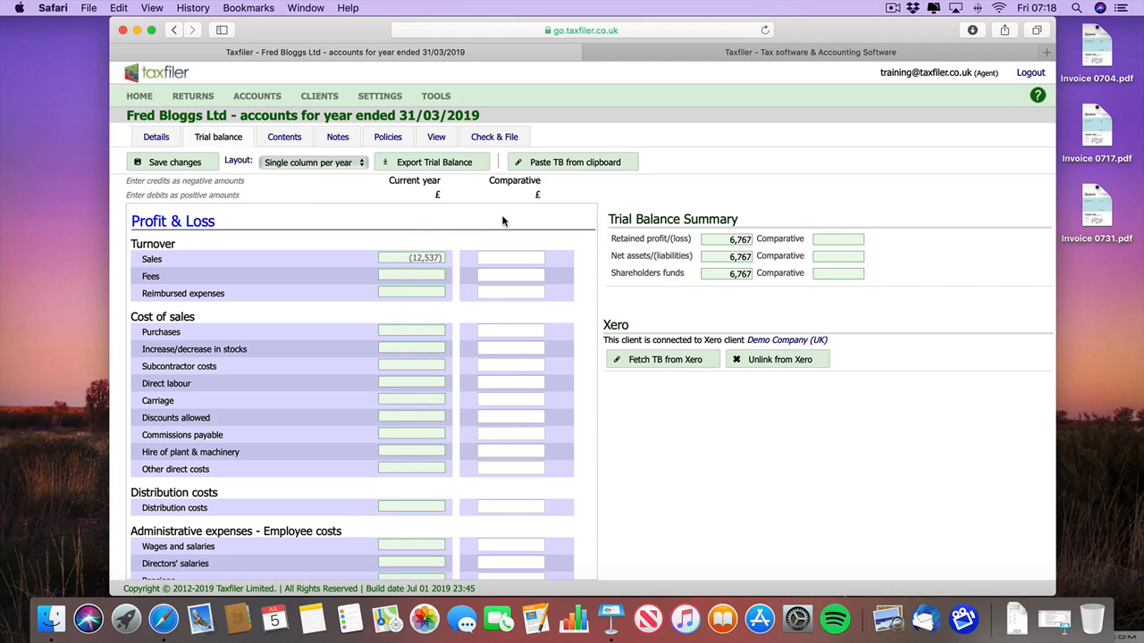
{"action": "scroll", "coordinate": [244, 208], "scroll_direction": "down", "scroll_amount": 1}
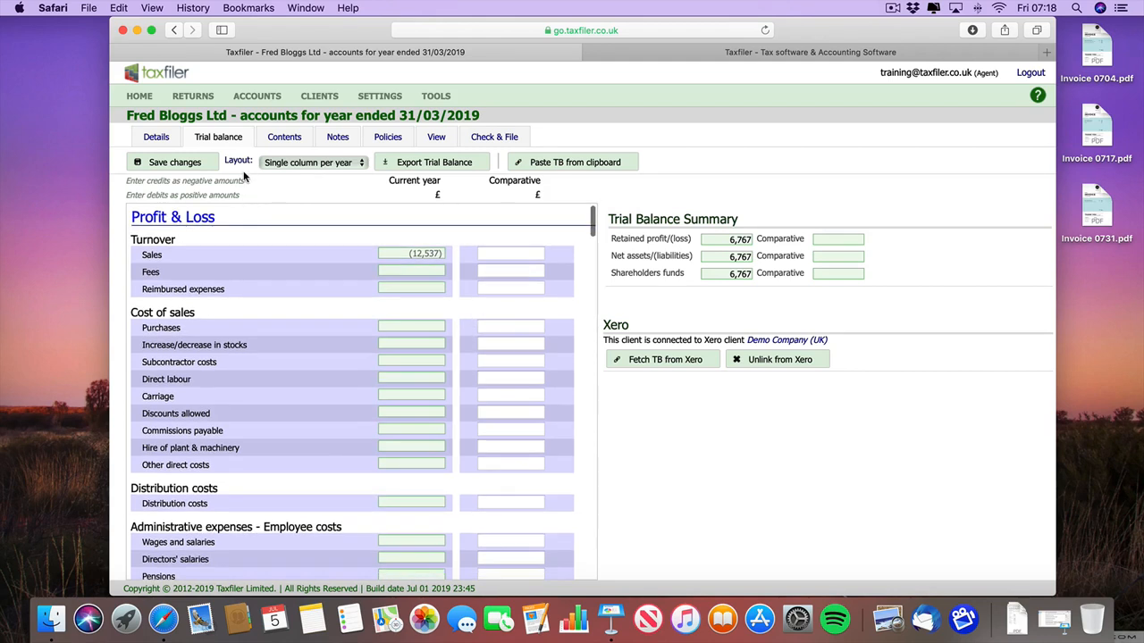
{"action": "left_click", "coordinate": [306, 161]}
{"action": "left_click", "coordinate": [302, 176]}
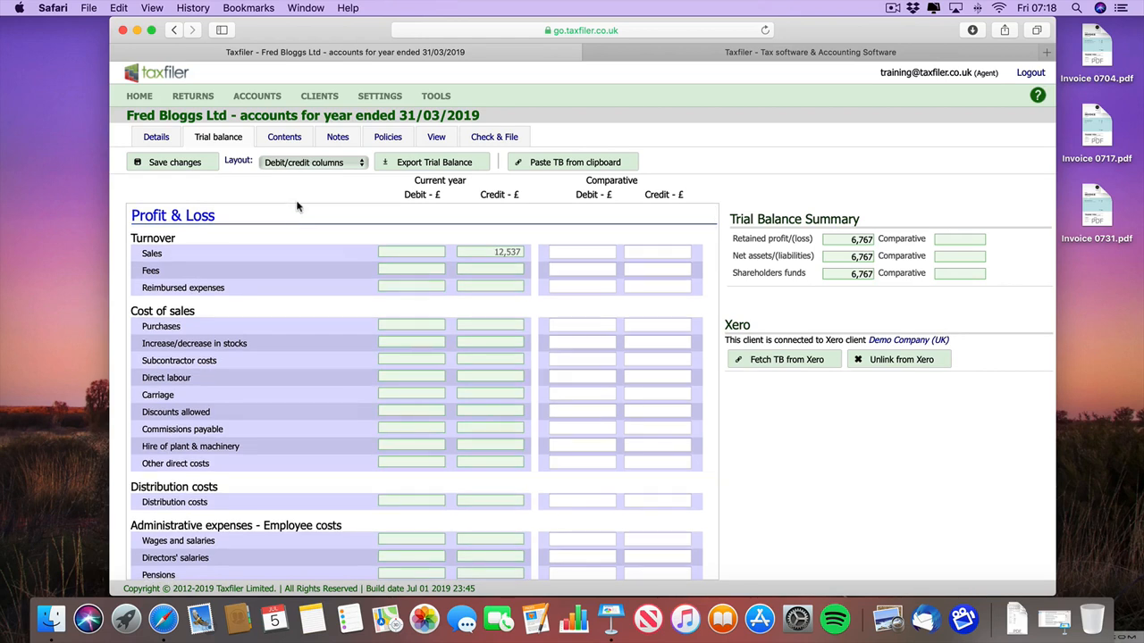
{"action": "left_click", "coordinate": [302, 164]}
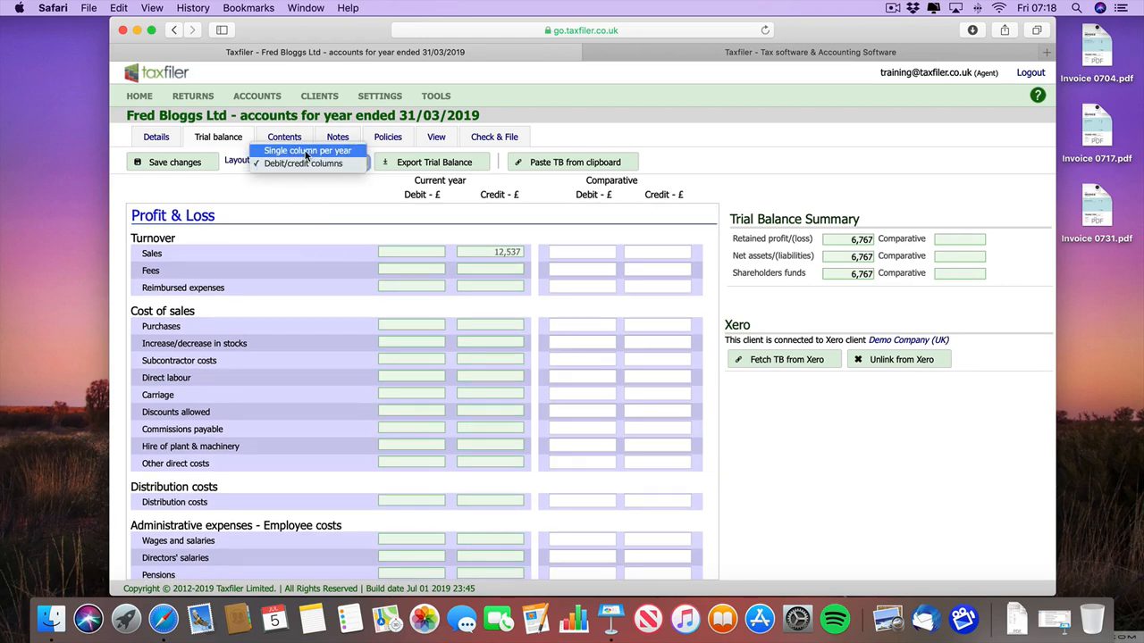
{"action": "left_click", "coordinate": [307, 149]}
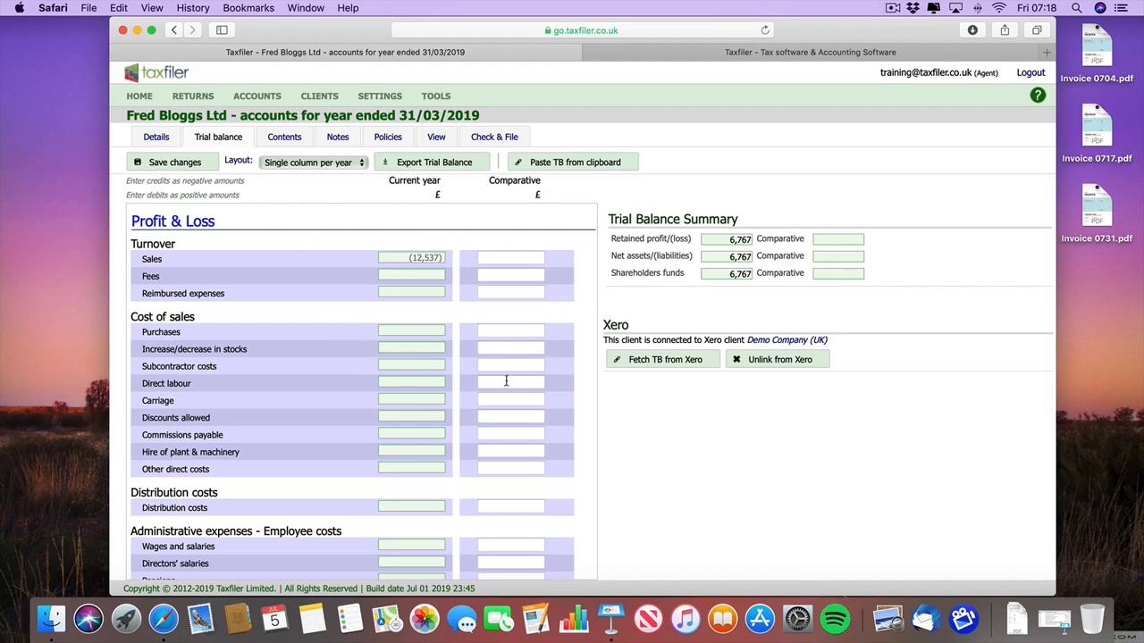
- Examine the trial balance's profit and loss entries from cost of sales through legal and professional expenses
{"action": "scroll", "coordinate": [411, 335], "scroll_direction": "down", "scroll_amount": 5}
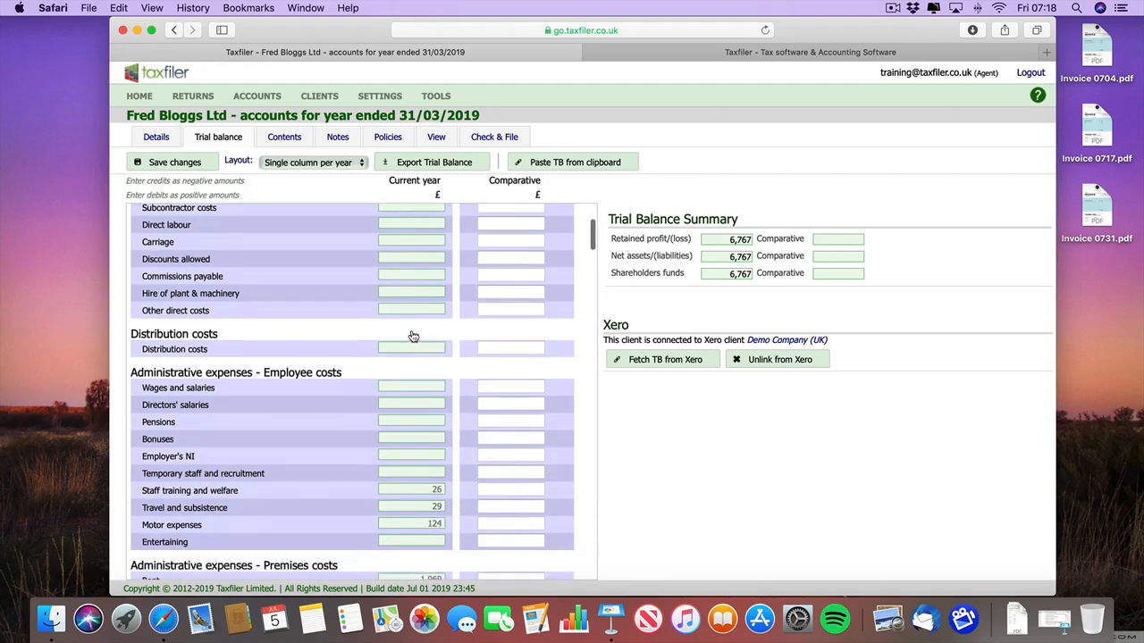
{"action": "scroll", "coordinate": [413, 336], "scroll_direction": "down", "scroll_amount": 8}
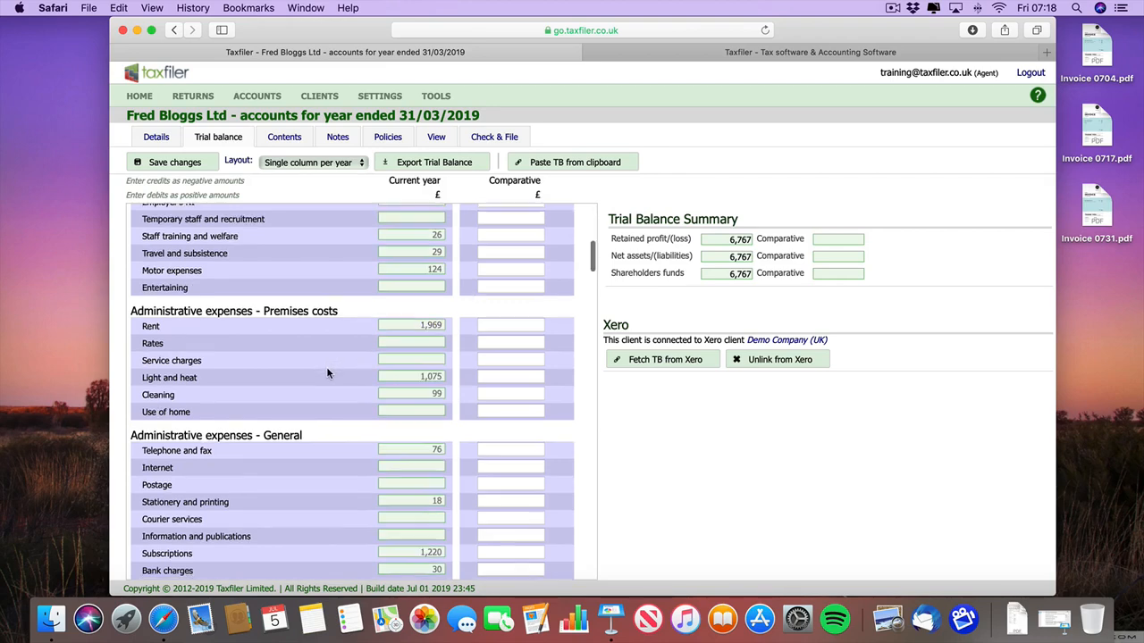
{"action": "scroll", "coordinate": [327, 373], "scroll_direction": "down", "scroll_amount": 5}
{"action": "scroll", "coordinate": [331, 375], "scroll_direction": "down", "scroll_amount": 1}
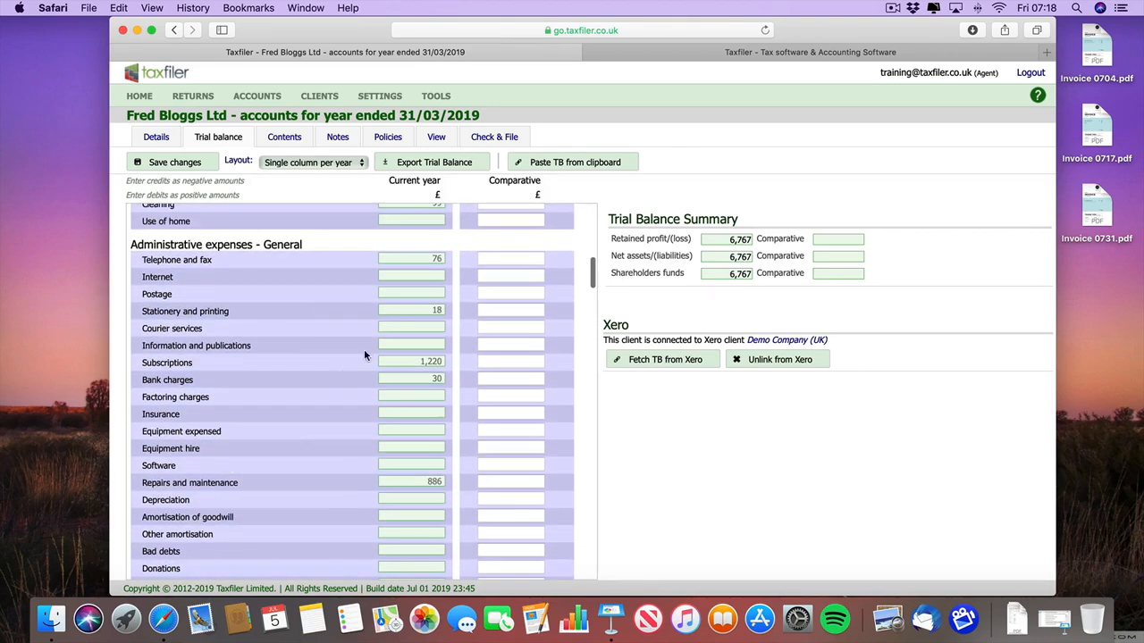
{"action": "scroll", "coordinate": [331, 407], "scroll_direction": "down", "scroll_amount": 12}
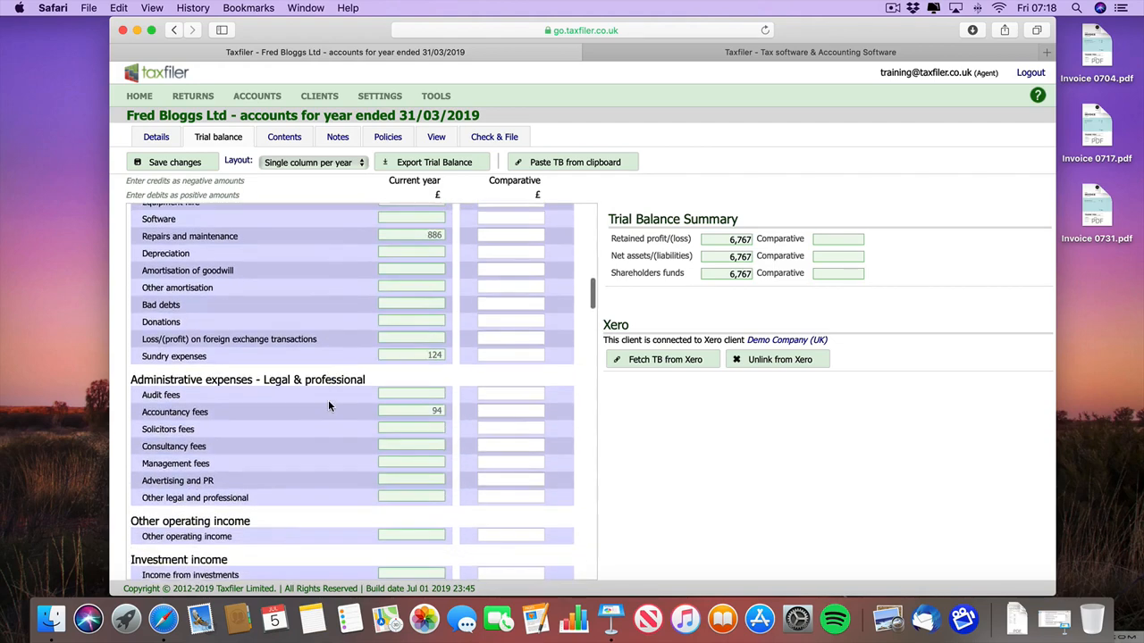
{"action": "scroll", "coordinate": [328, 407], "scroll_direction": "up", "scroll_amount": 15}
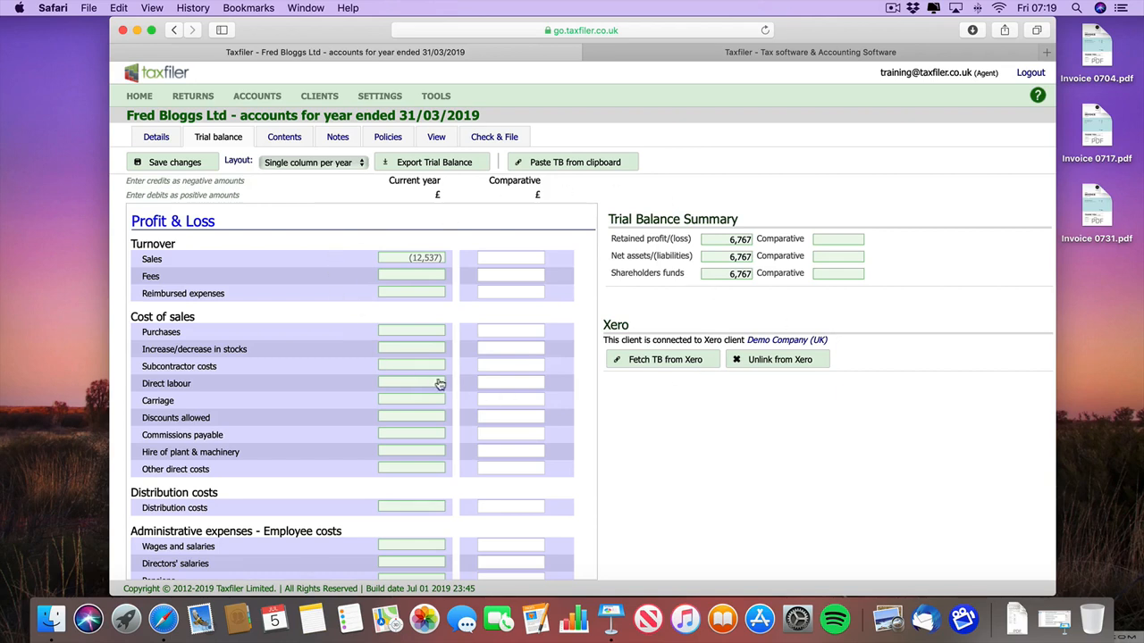
- Open the accounts' contents settings and view the available options for type, full or abridged accounts, and status
{"action": "left_click", "coordinate": [284, 139]}
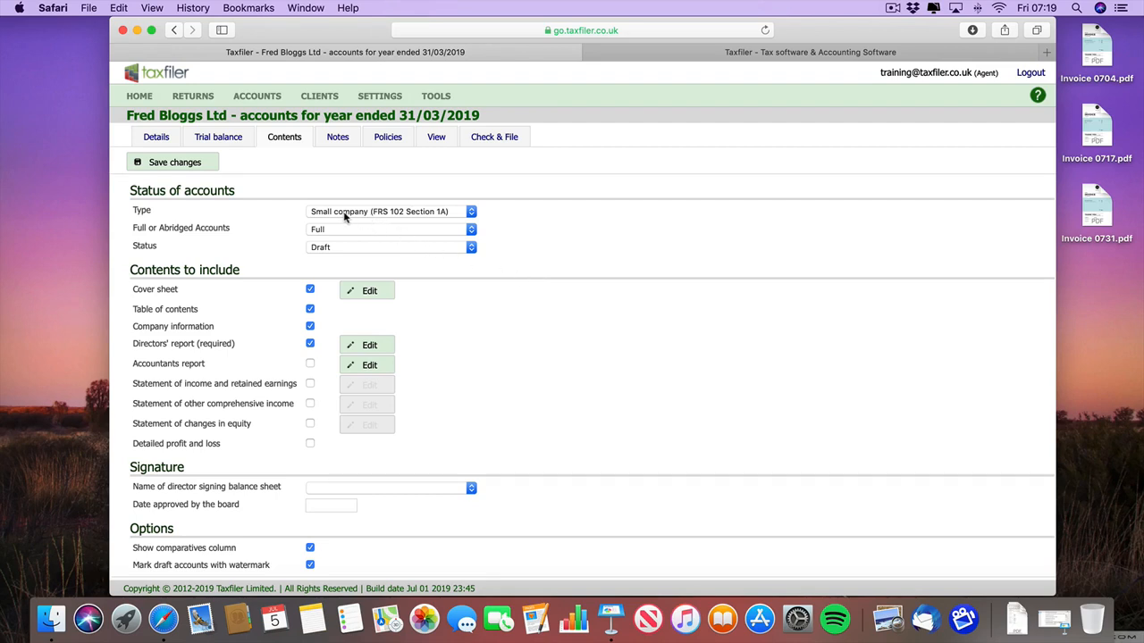
{"action": "left_click", "coordinate": [471, 213]}
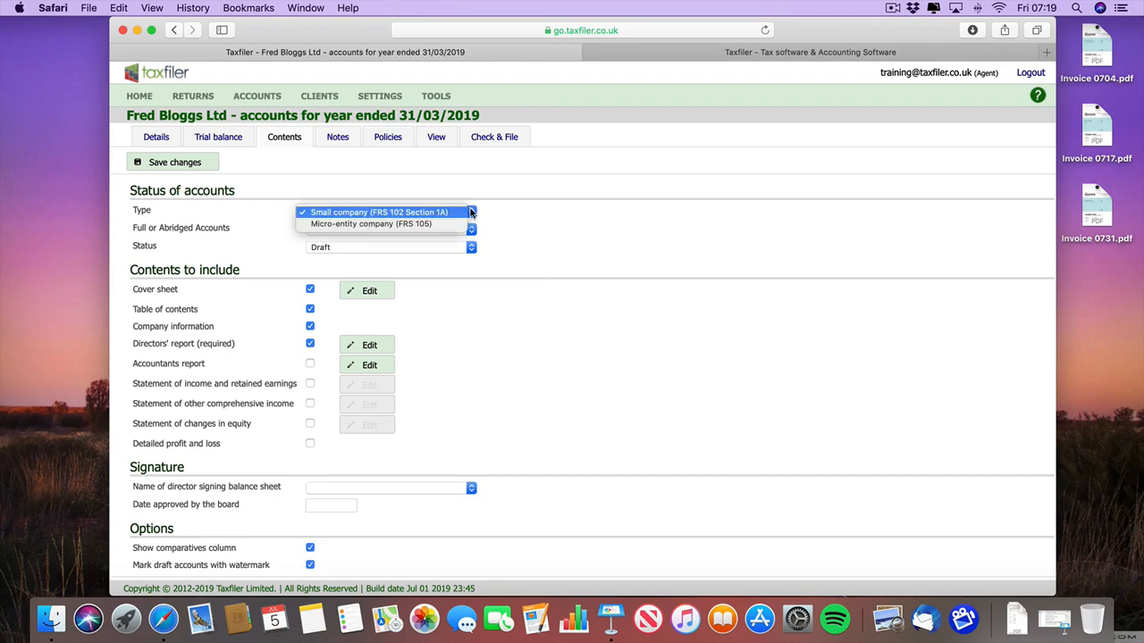
{"action": "left_click", "coordinate": [471, 213]}
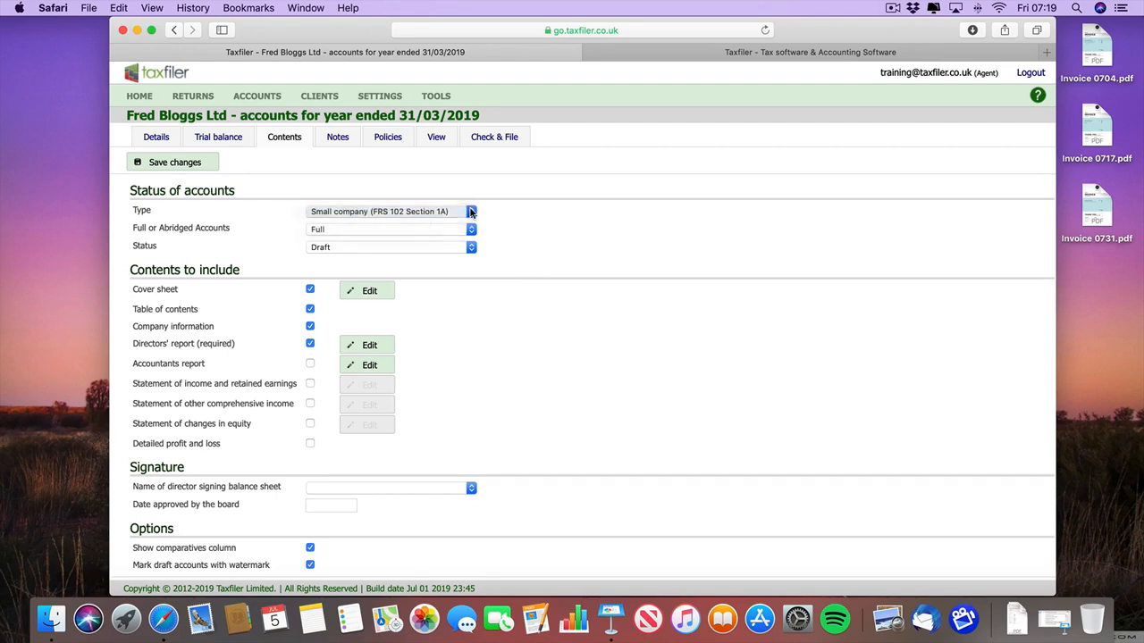
{"action": "left_click", "coordinate": [349, 231]}
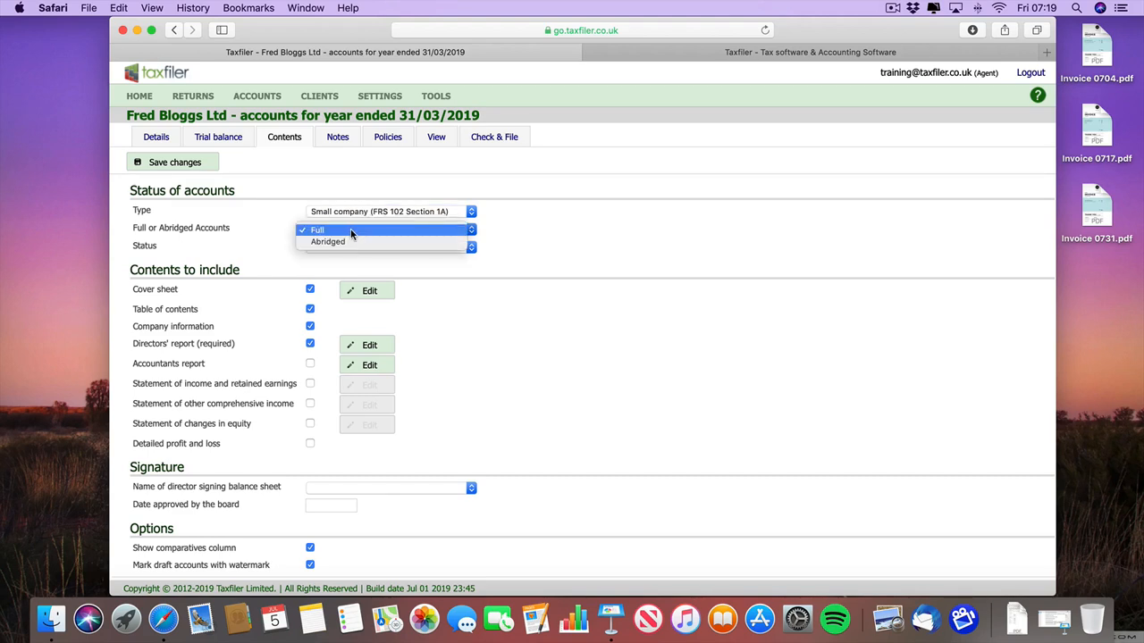
{"action": "left_click", "coordinate": [351, 232]}
{"action": "left_click", "coordinate": [348, 247]}
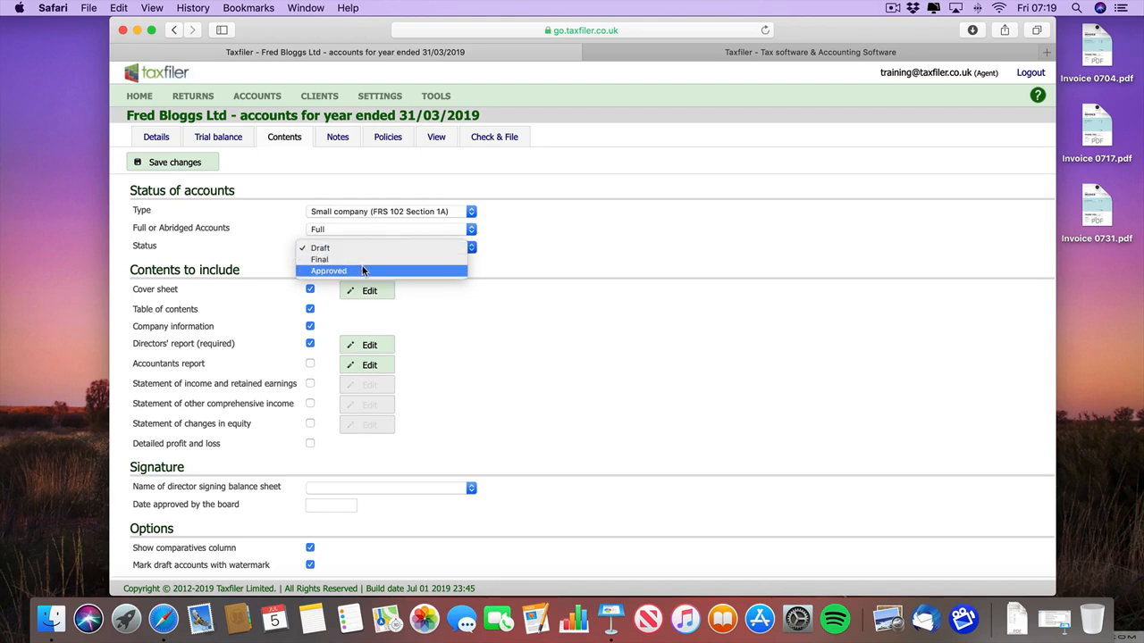
{"action": "left_click", "coordinate": [510, 261]}
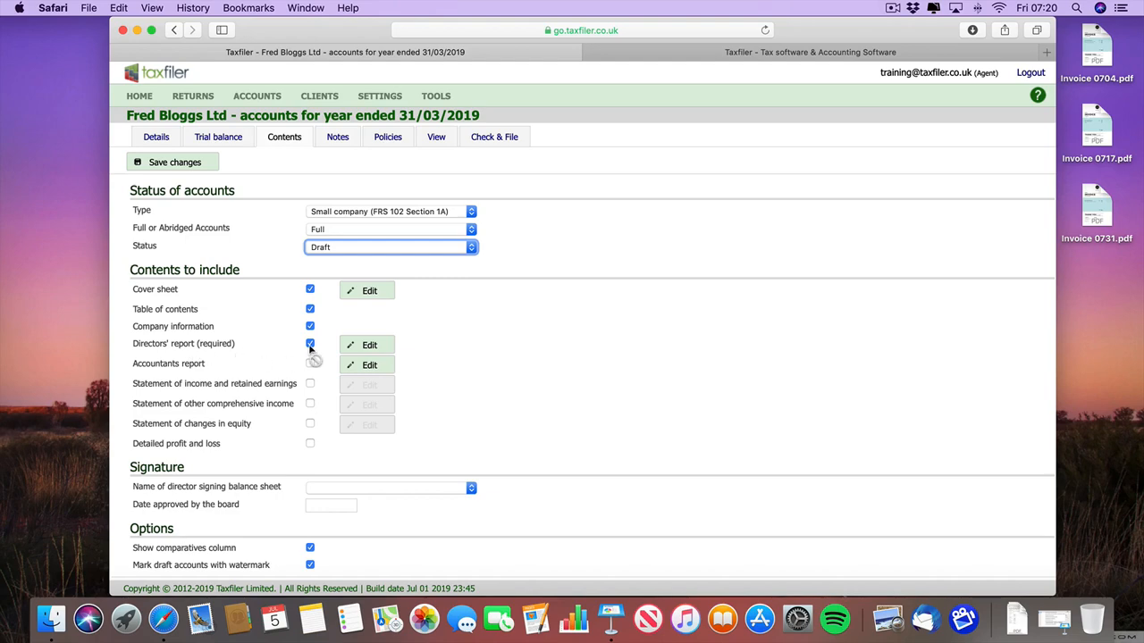
- View the editable settings of the directors' report and the cover sheet, cancelling out of each without saving
{"action": "left_click", "coordinate": [360, 348]}
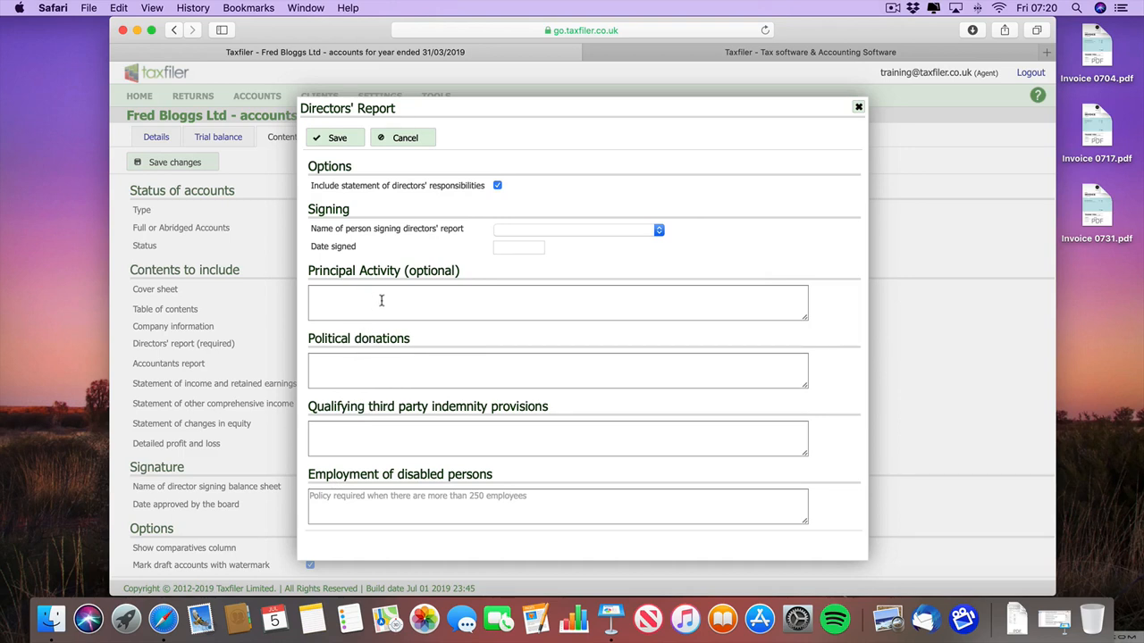
{"action": "left_click", "coordinate": [403, 140]}
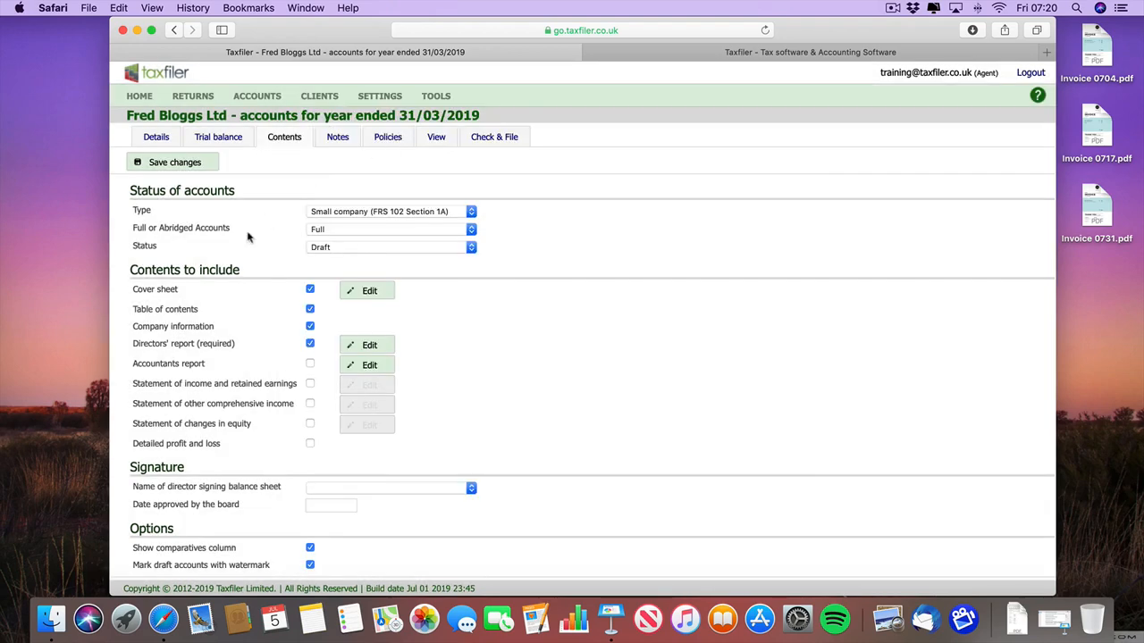
{"action": "left_click", "coordinate": [364, 294]}
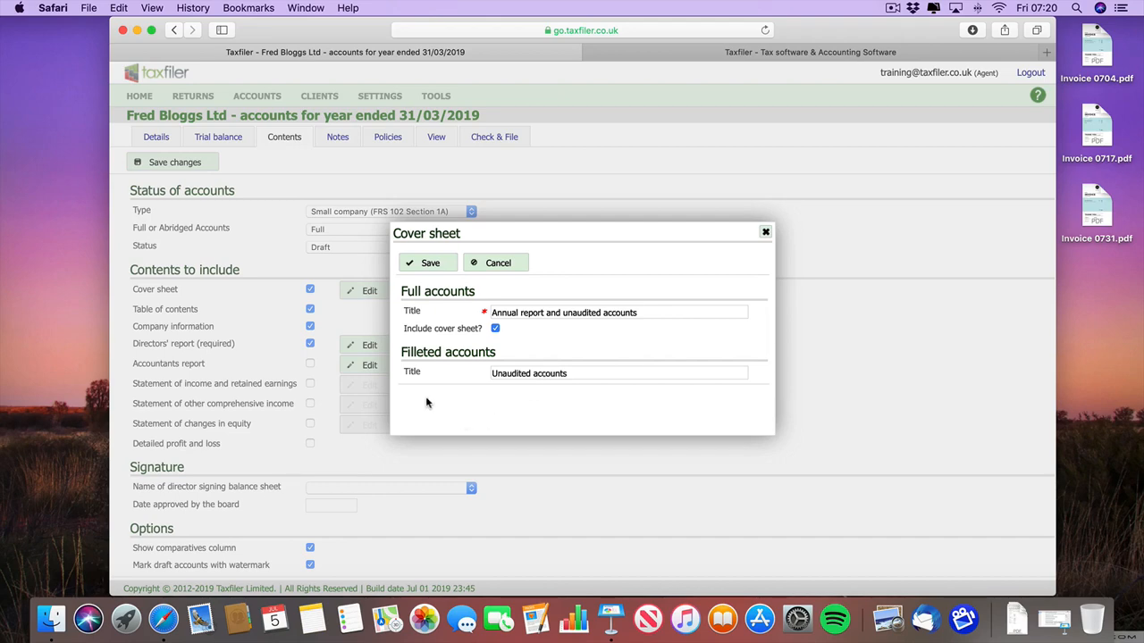
{"action": "left_click", "coordinate": [493, 265]}
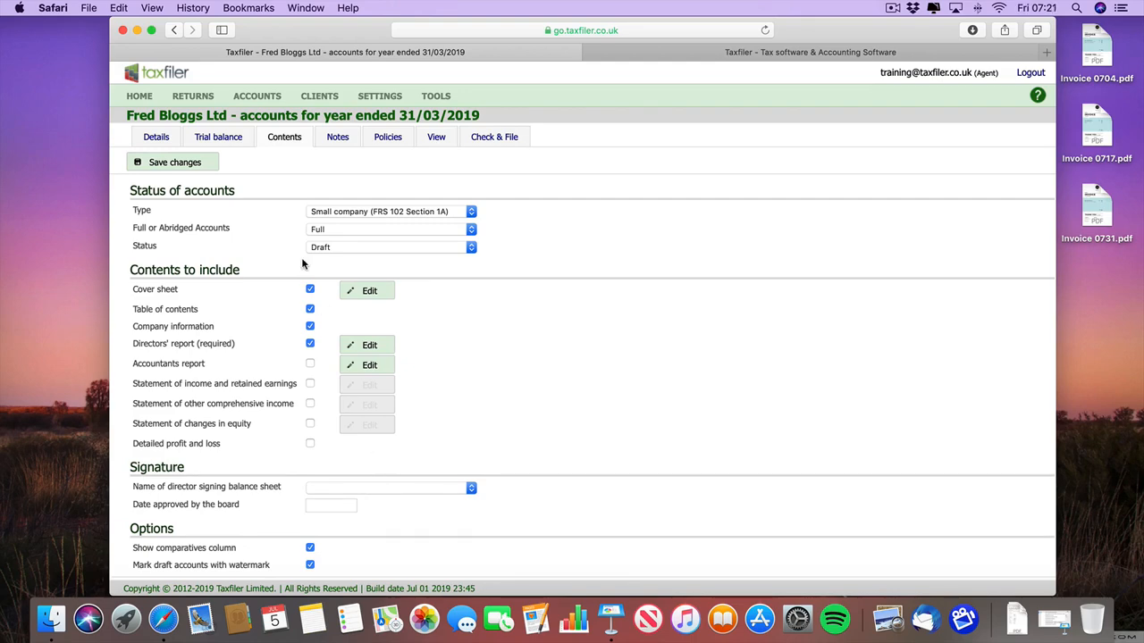
- Open the notes to the accounts and look through the list of available notes
{"action": "left_click", "coordinate": [338, 138]}
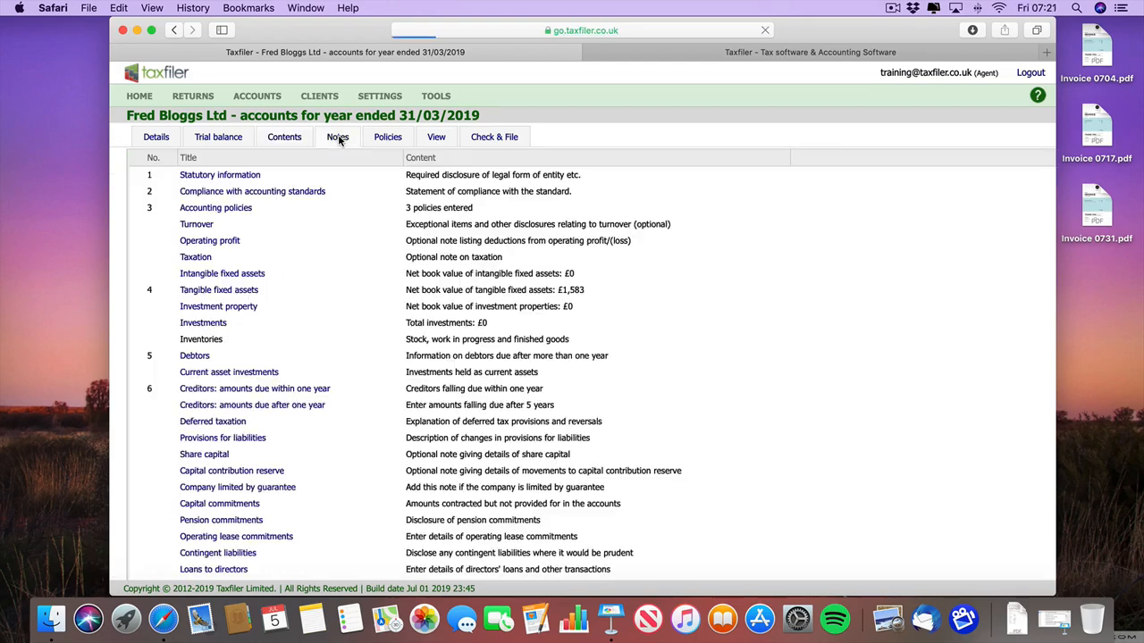
{"action": "scroll", "coordinate": [301, 260], "scroll_direction": "down", "scroll_amount": 1}
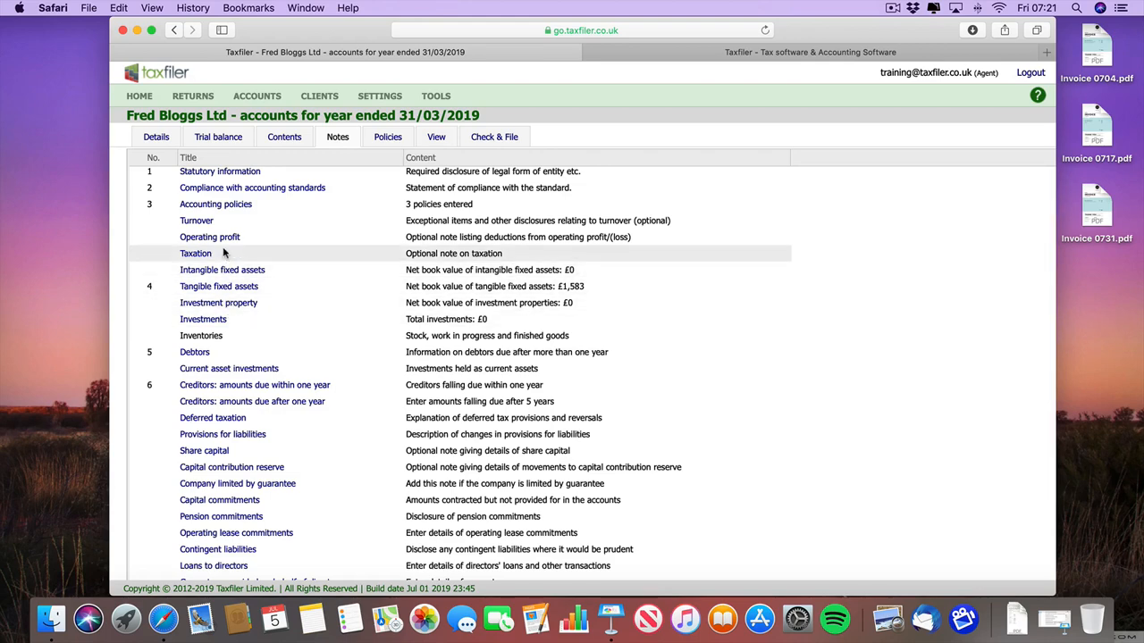
{"action": "scroll", "coordinate": [225, 198], "scroll_direction": "up", "scroll_amount": 1}
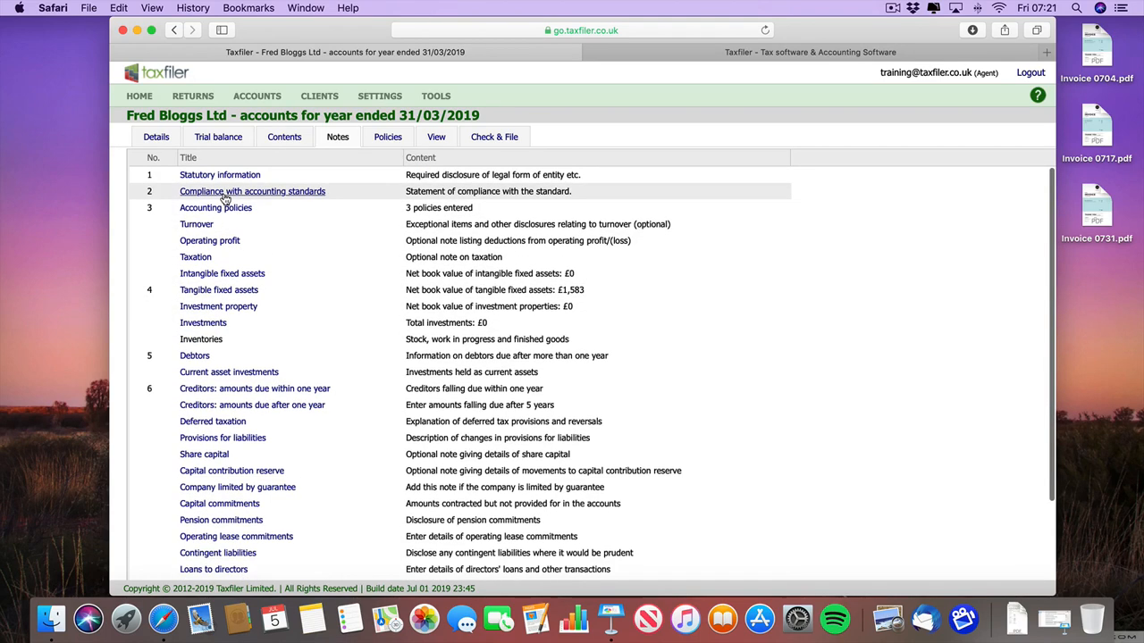
- View the turnover, creditors due within one year, and capital commitments notes, cancelling out of each without saving
{"action": "scroll", "coordinate": [223, 190], "scroll_direction": "down", "scroll_amount": 1}
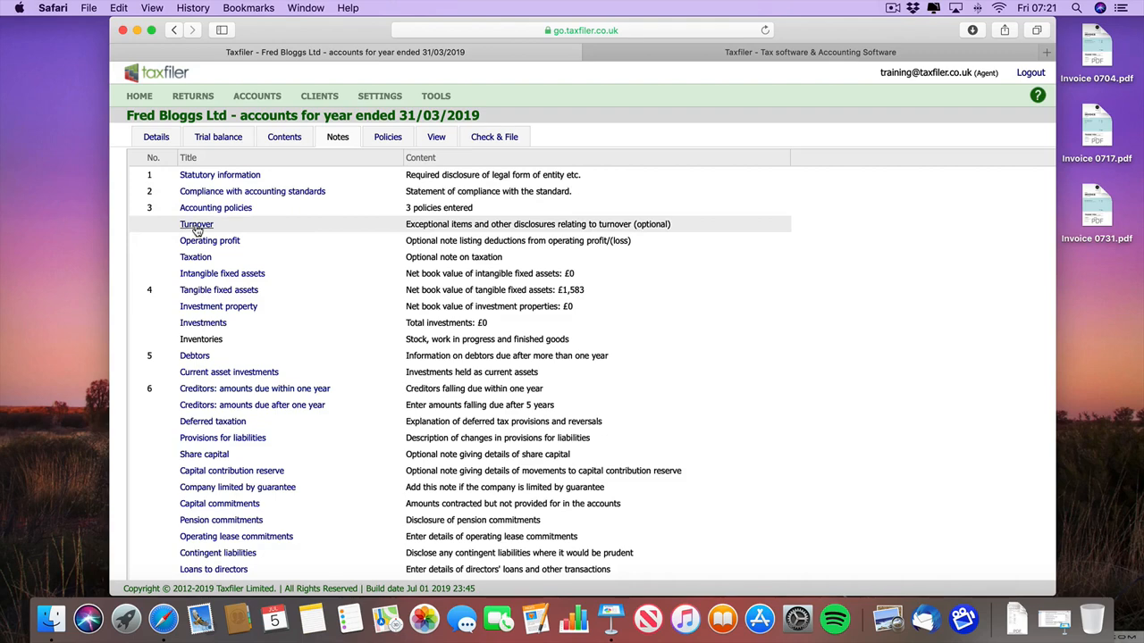
{"action": "left_click", "coordinate": [197, 226]}
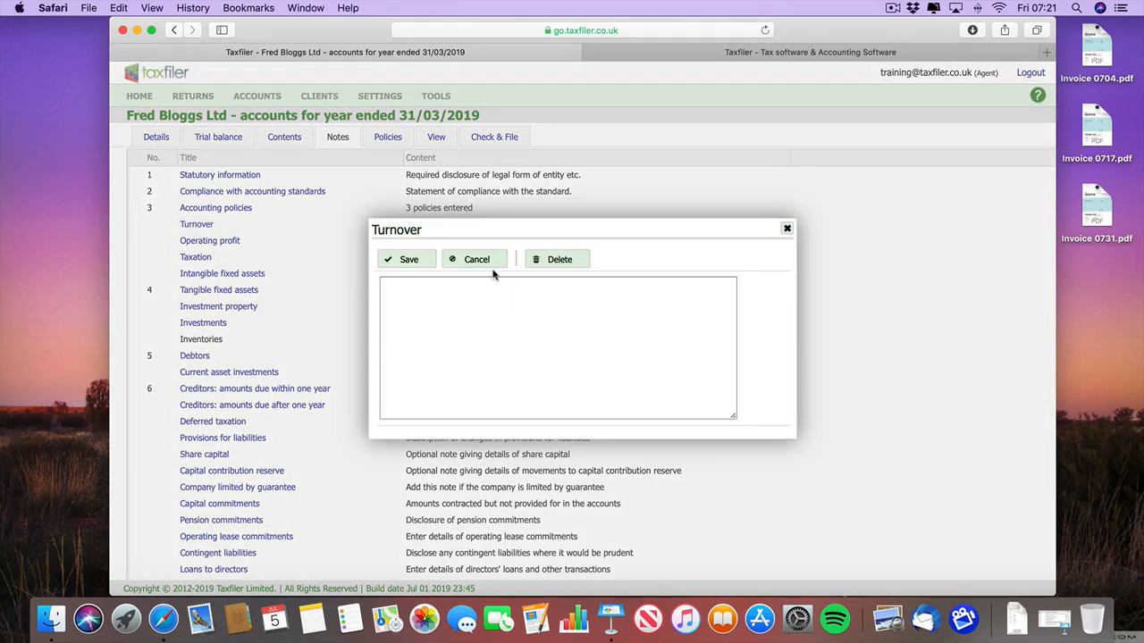
{"action": "left_click", "coordinate": [461, 261]}
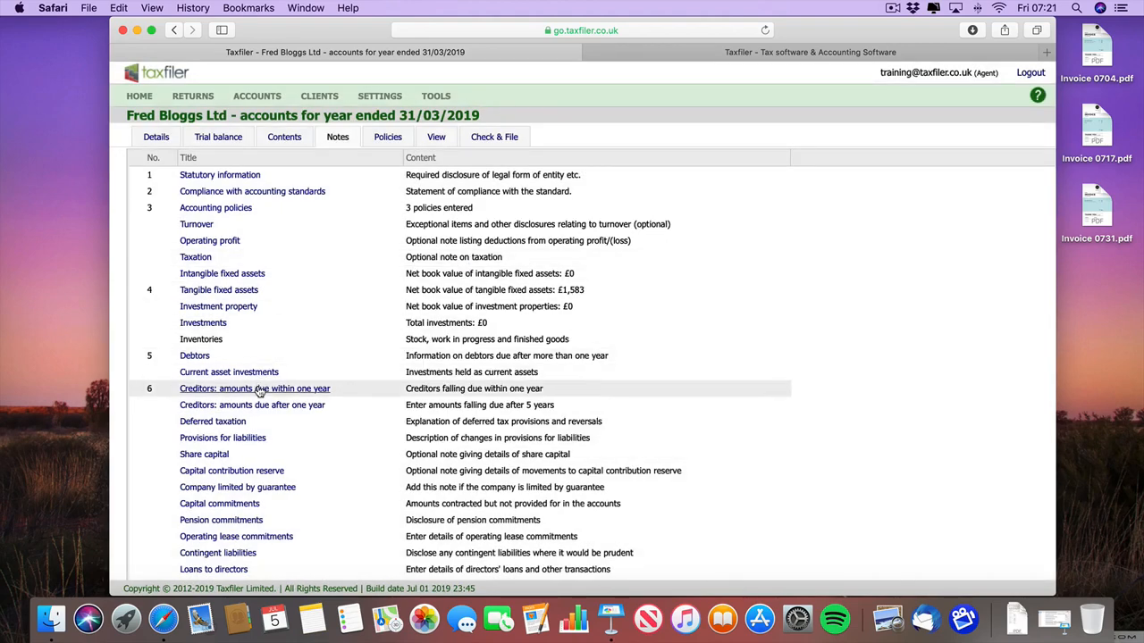
{"action": "left_click", "coordinate": [259, 392]}
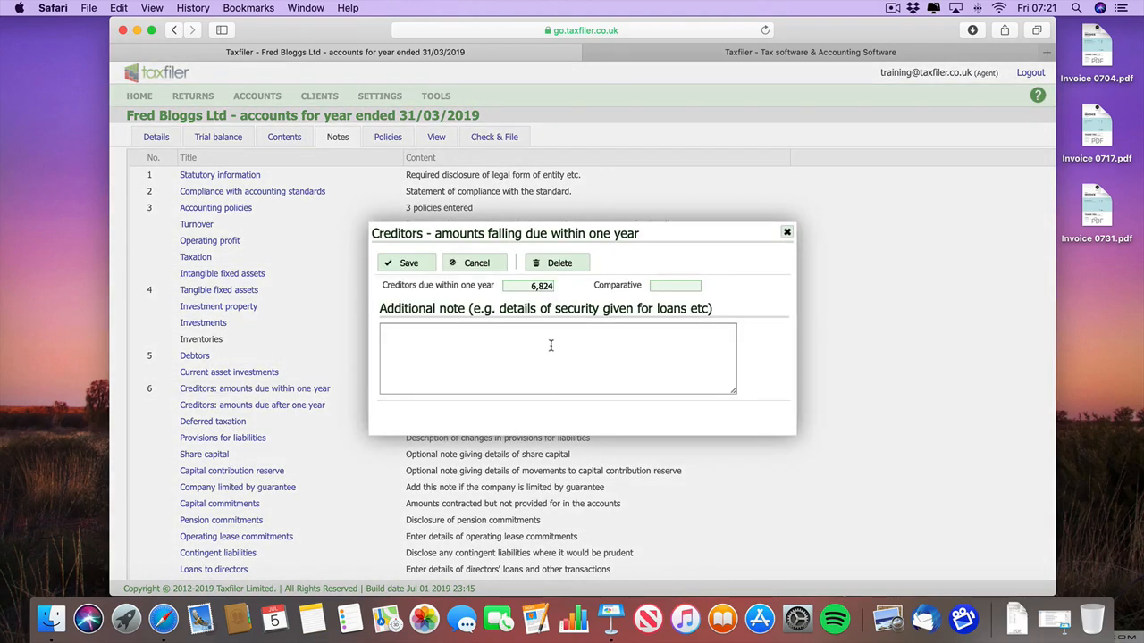
{"action": "left_click", "coordinate": [467, 263]}
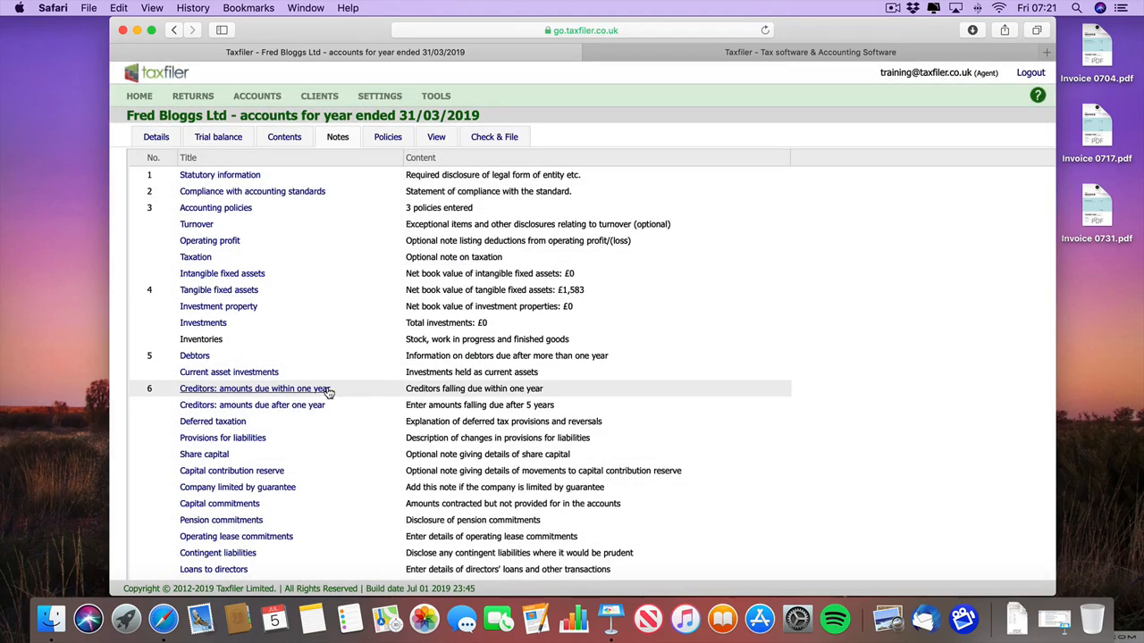
{"action": "left_click", "coordinate": [223, 505]}
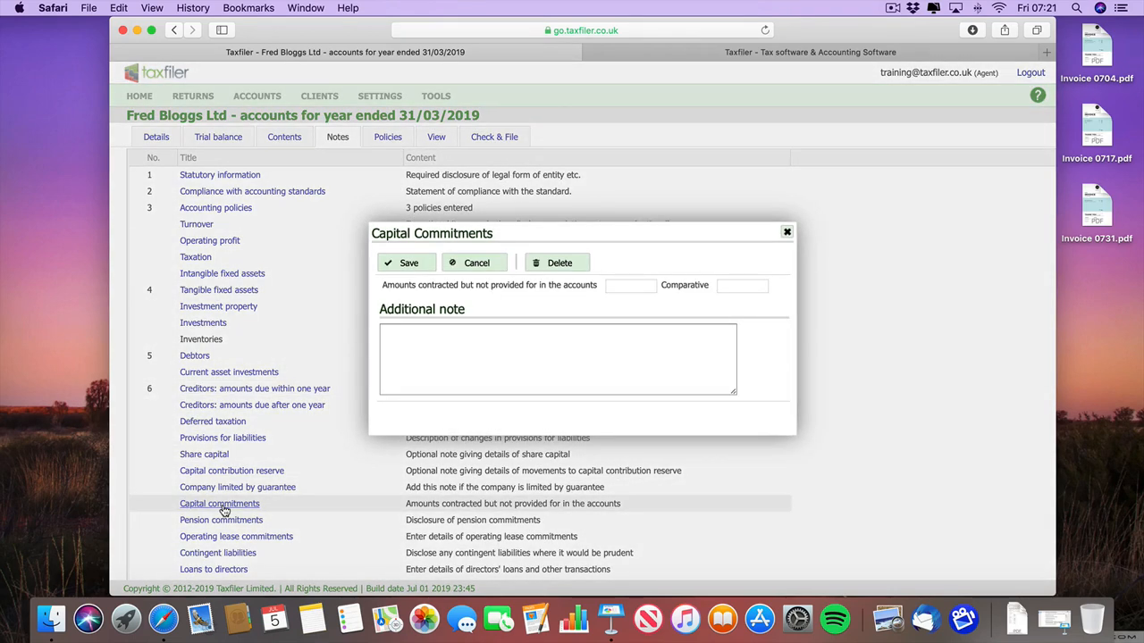
{"action": "left_click", "coordinate": [474, 263]}
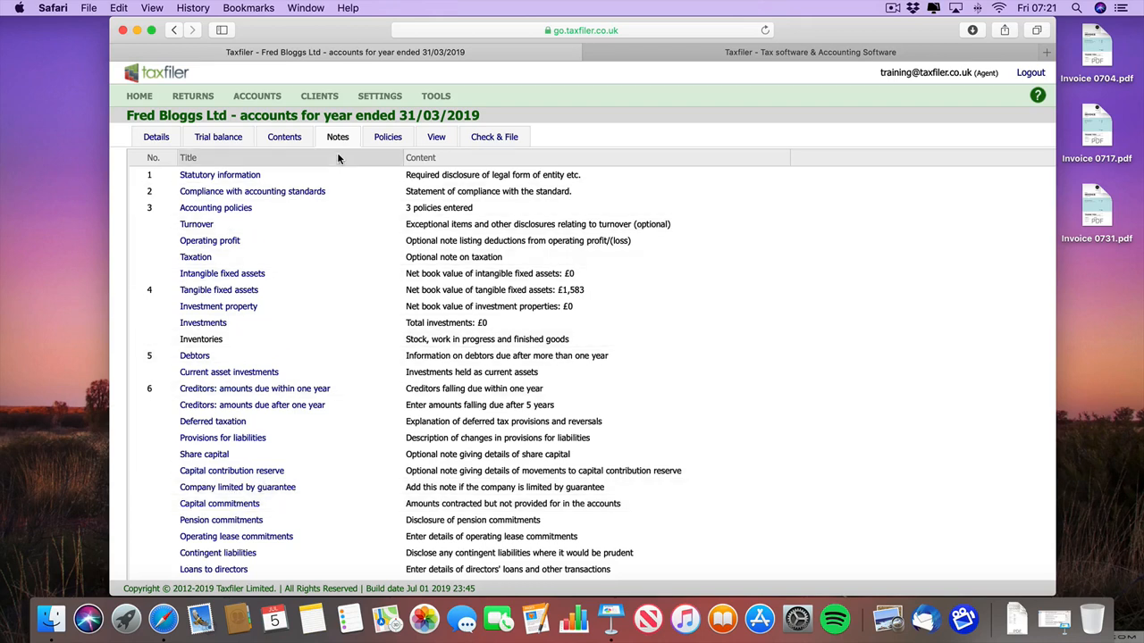
- Open the accounting policies and view the Basis of preparation policy's wording, cancelling without saving
{"action": "left_click", "coordinate": [388, 138]}
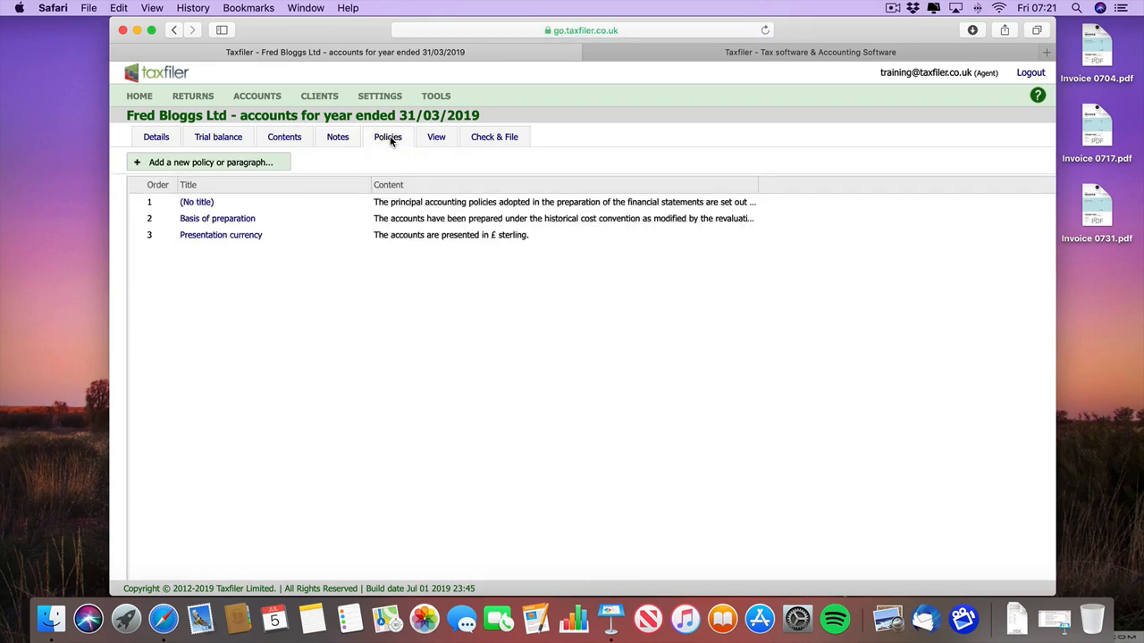
{"action": "left_click", "coordinate": [227, 224]}
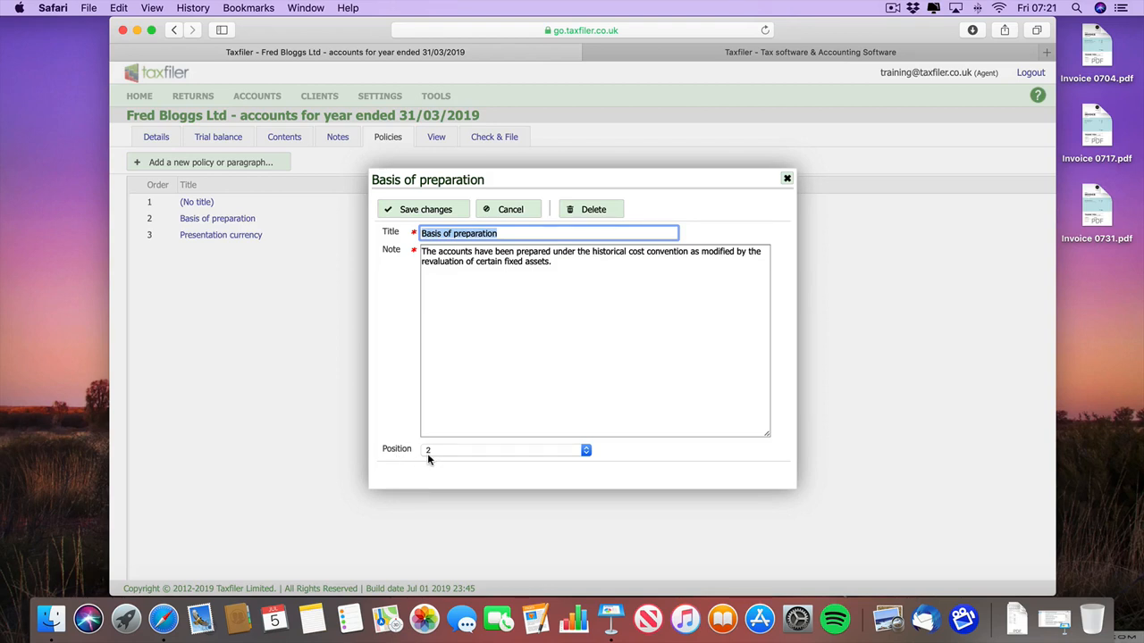
{"action": "left_click", "coordinate": [487, 210]}
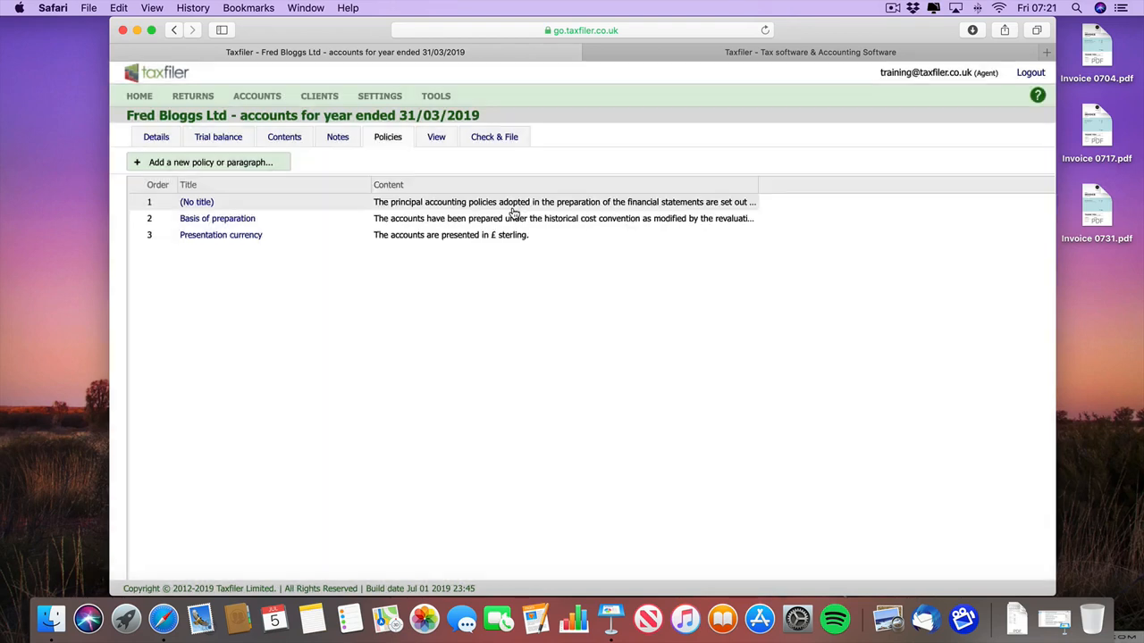
- View the policies available to add and the Foreign exchange policy's template wording, cancelling without adding it
{"action": "left_click", "coordinate": [247, 166]}
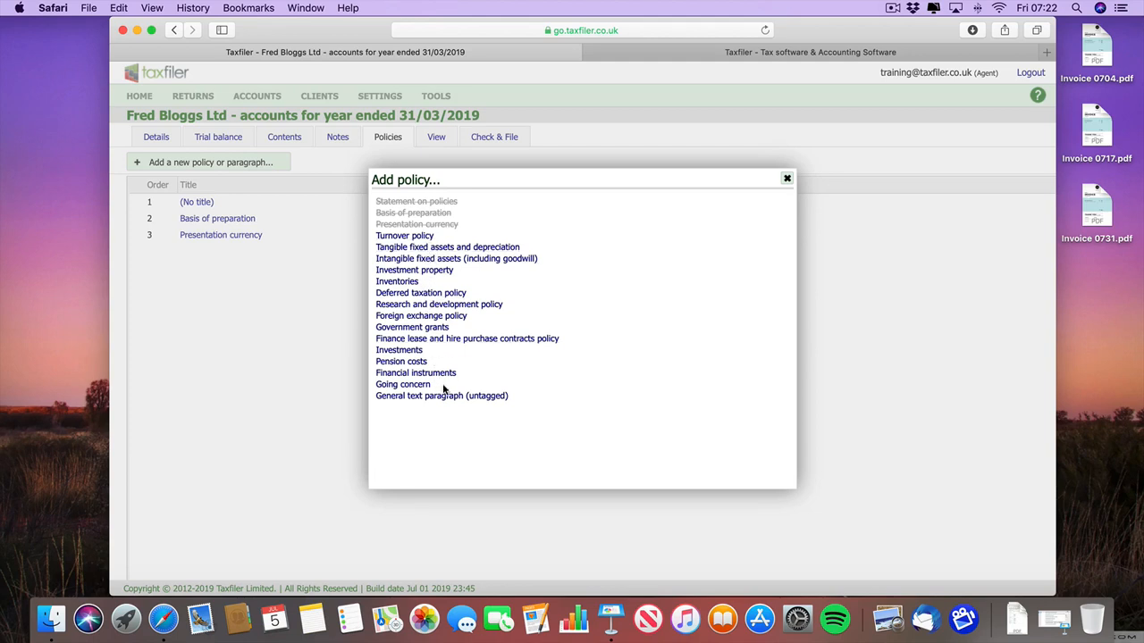
{"action": "left_click", "coordinate": [422, 318]}
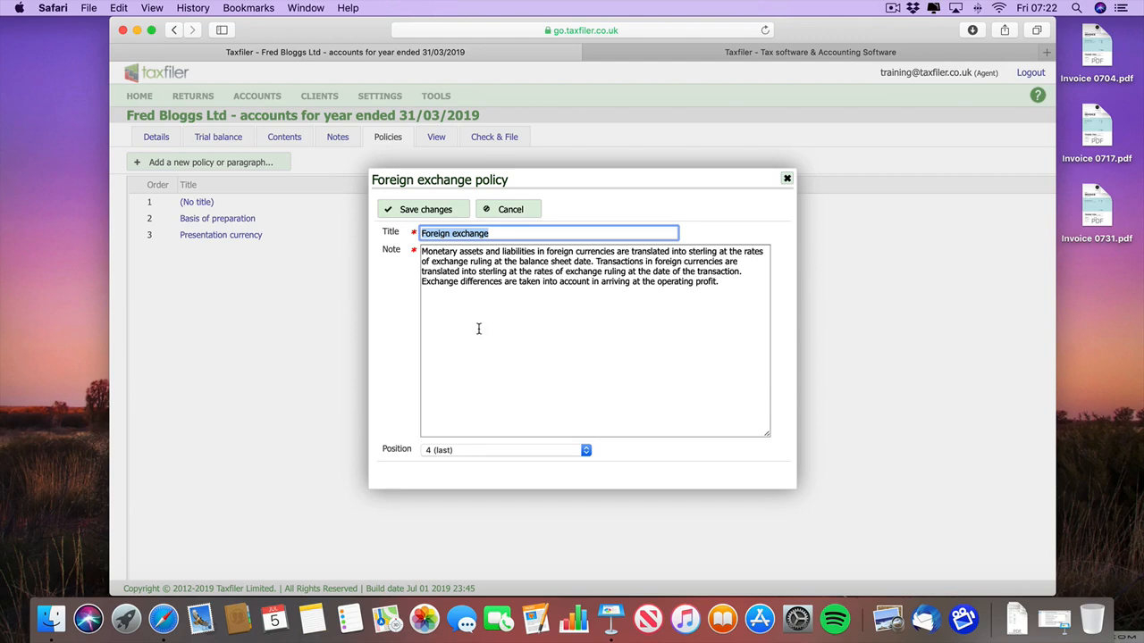
{"action": "left_click", "coordinate": [503, 212]}
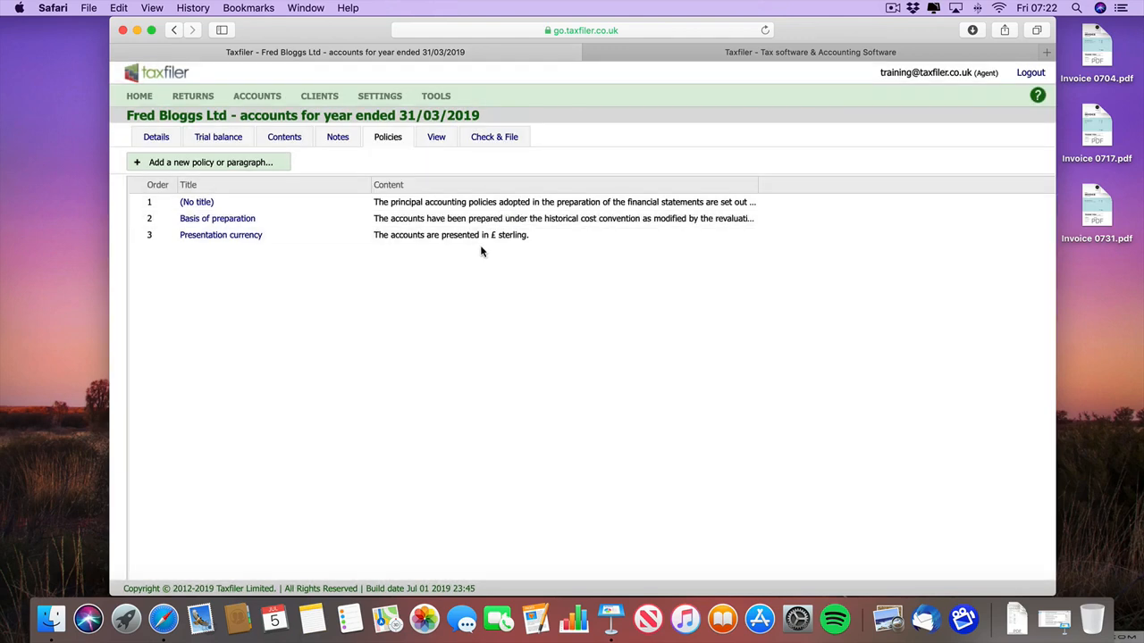
- Preview the full accounts in iXBRL (HTML) format and read through from the cover page to the final notes
{"action": "left_click", "coordinate": [436, 139]}
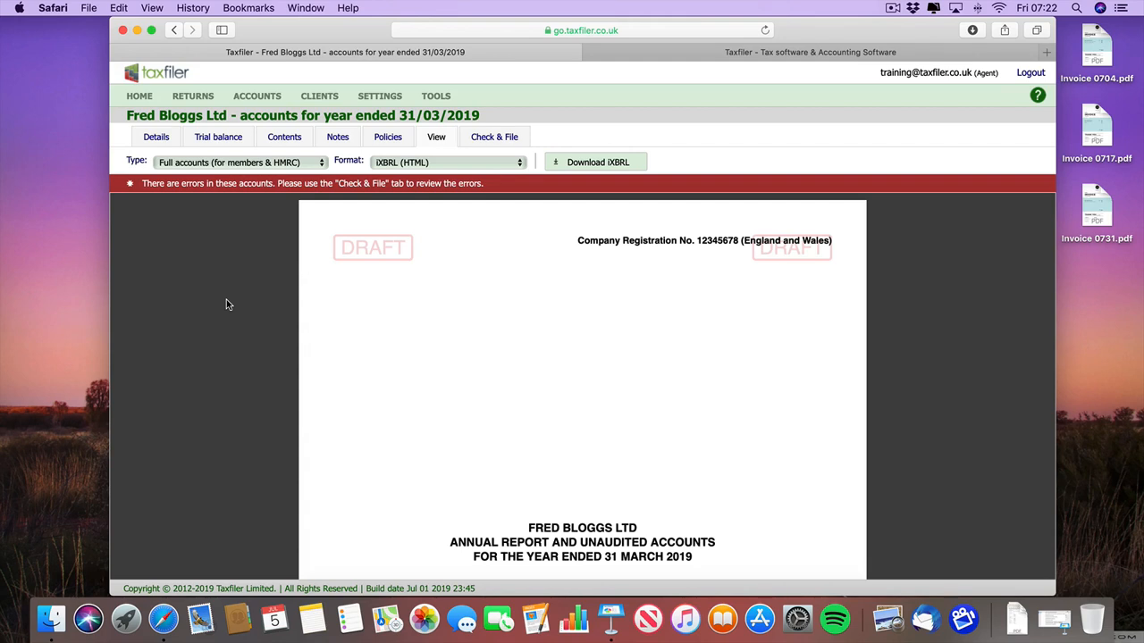
{"action": "scroll", "coordinate": [226, 300], "scroll_direction": "down", "scroll_amount": 1}
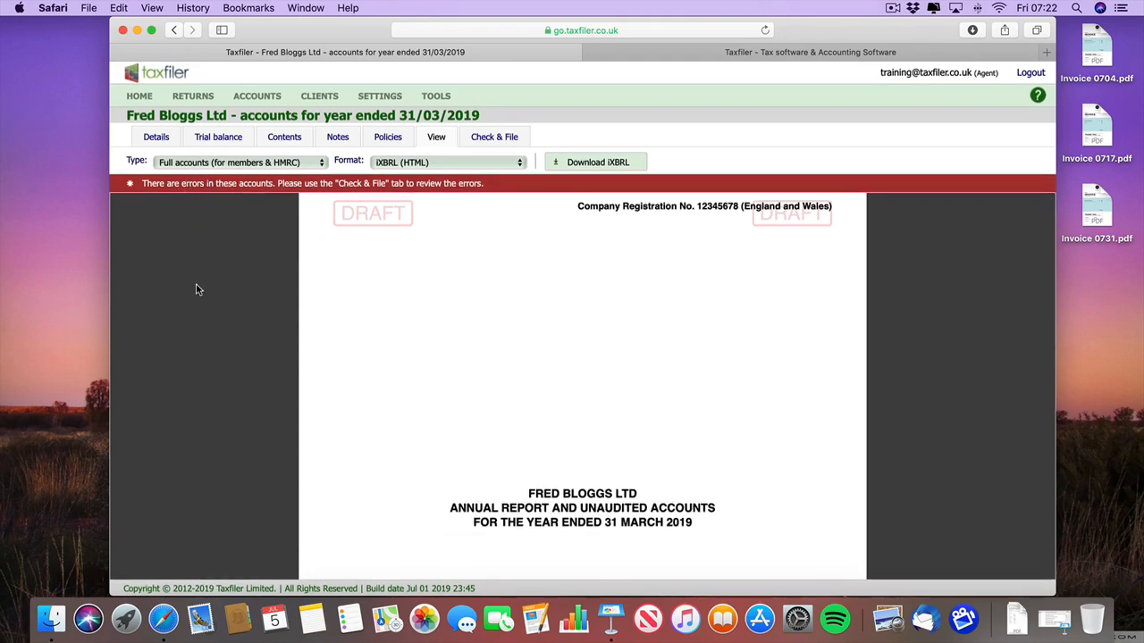
{"action": "scroll", "coordinate": [199, 286], "scroll_direction": "up", "scroll_amount": 1}
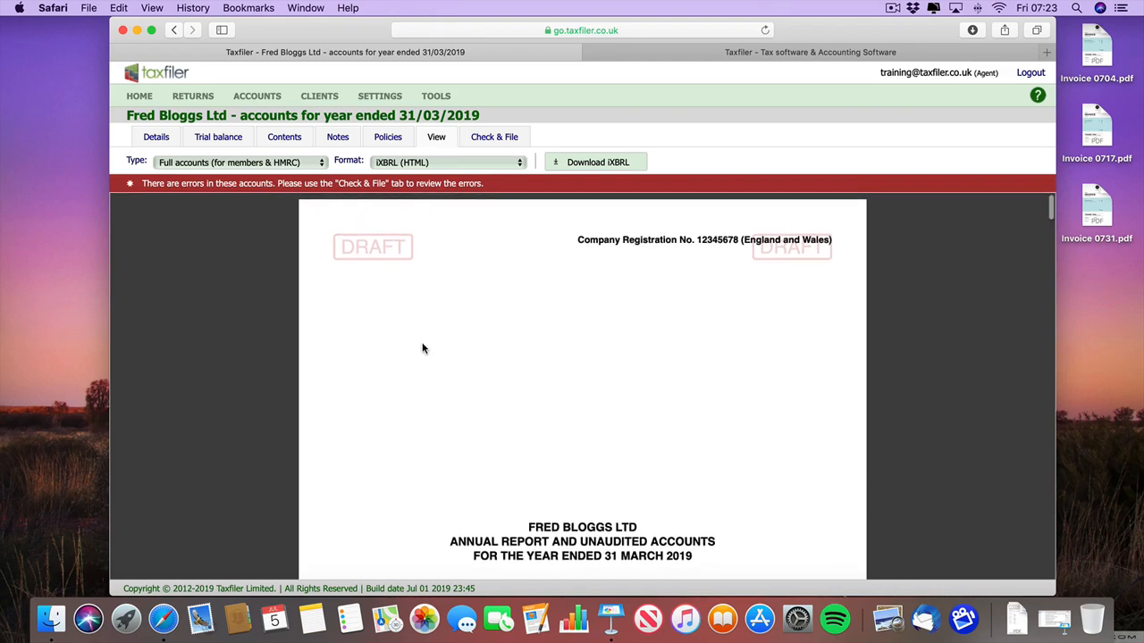
{"action": "scroll", "coordinate": [423, 348], "scroll_direction": "down", "scroll_amount": 4}
{"action": "scroll", "coordinate": [422, 348], "scroll_direction": "down", "scroll_amount": 12}
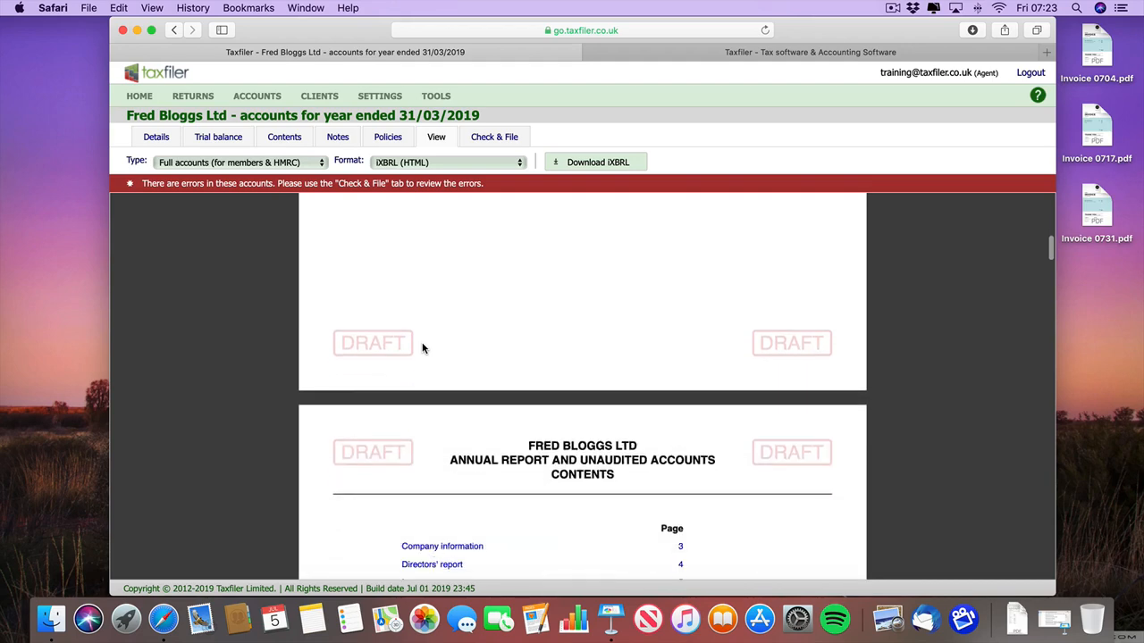
{"action": "scroll", "coordinate": [423, 349], "scroll_direction": "down", "scroll_amount": 20}
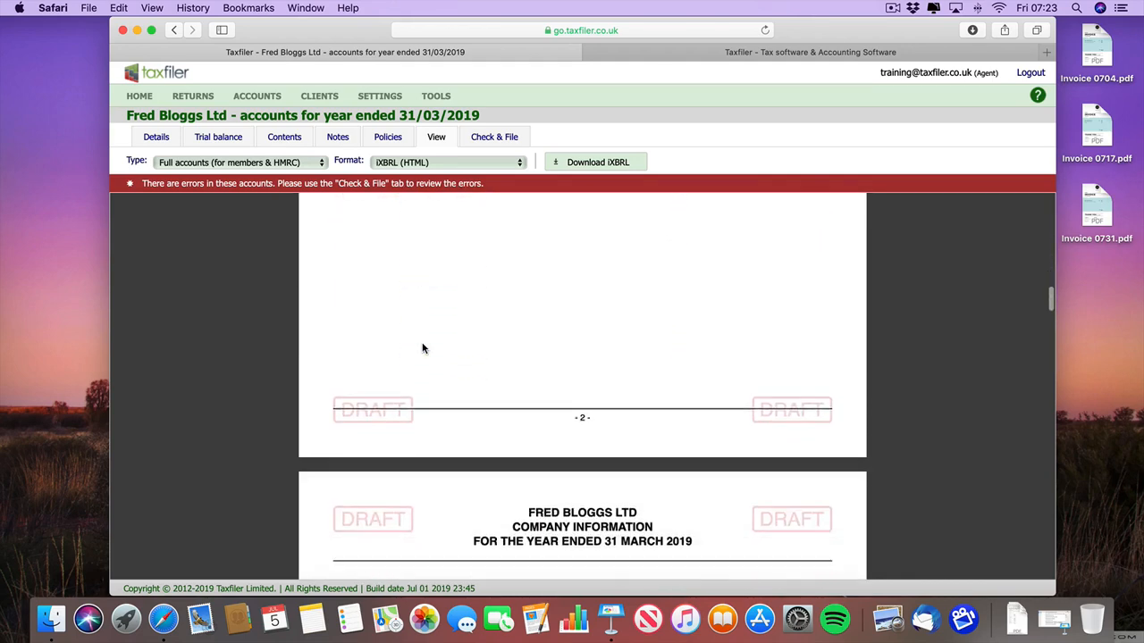
{"action": "scroll", "coordinate": [423, 348], "scroll_direction": "down", "scroll_amount": 20}
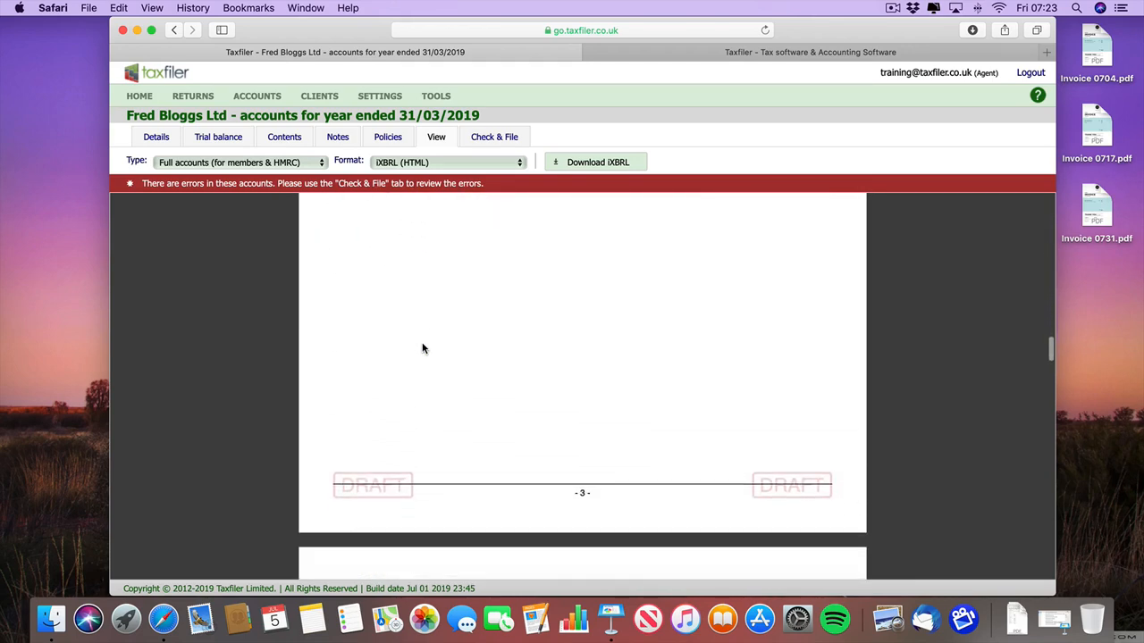
{"action": "scroll", "coordinate": [423, 349], "scroll_direction": "down", "scroll_amount": 15}
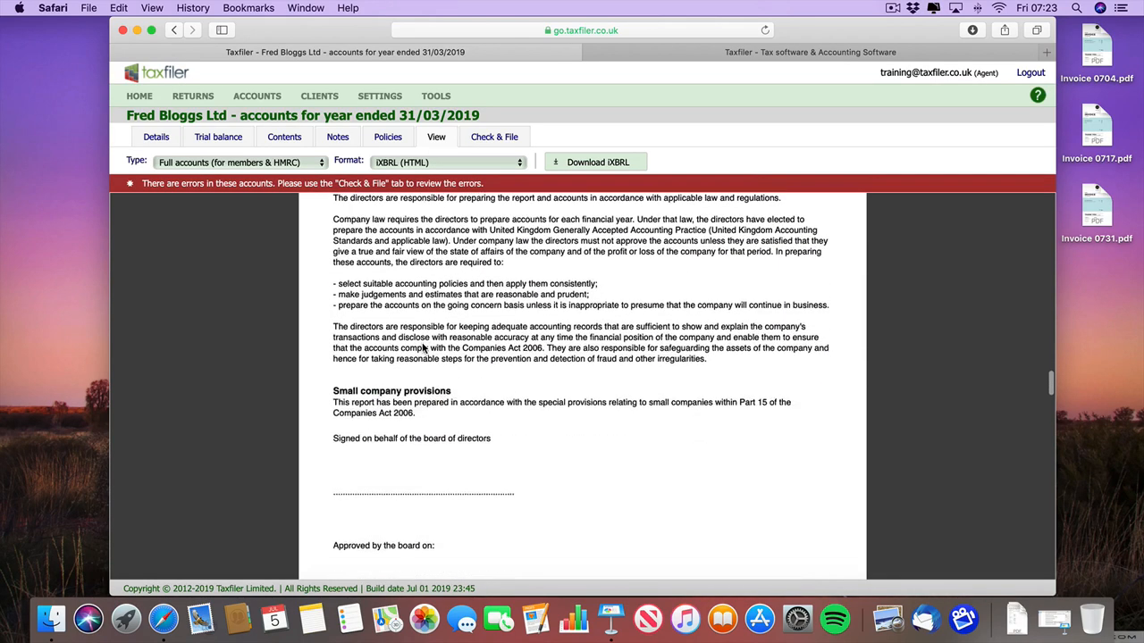
{"action": "scroll", "coordinate": [423, 349], "scroll_direction": "down", "scroll_amount": 20}
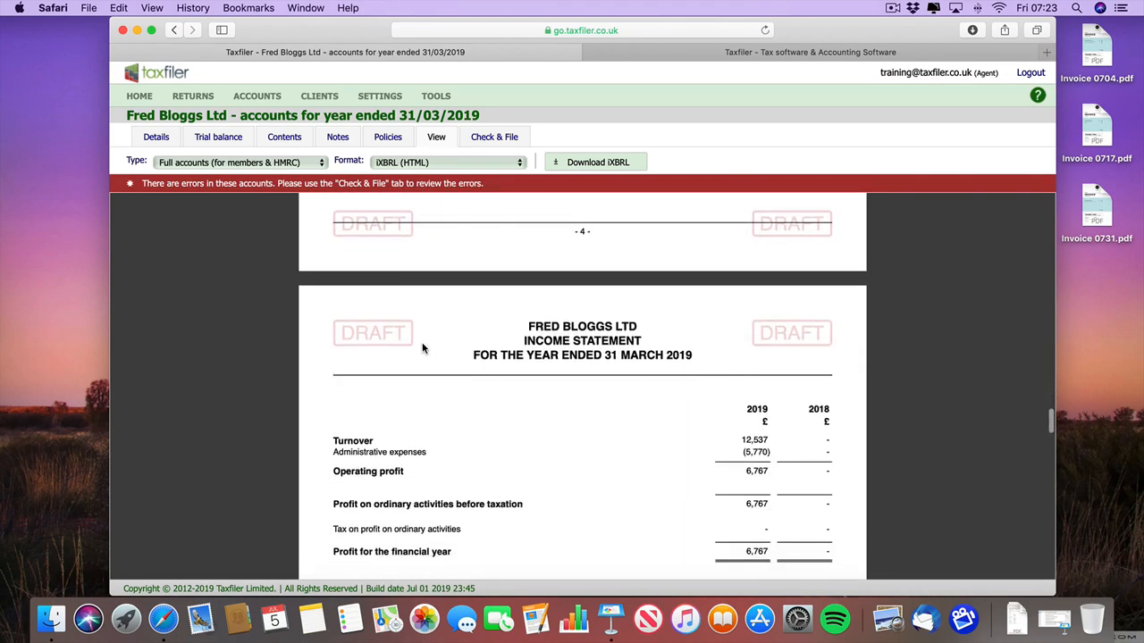
{"action": "scroll", "coordinate": [423, 348], "scroll_direction": "down", "scroll_amount": 20}
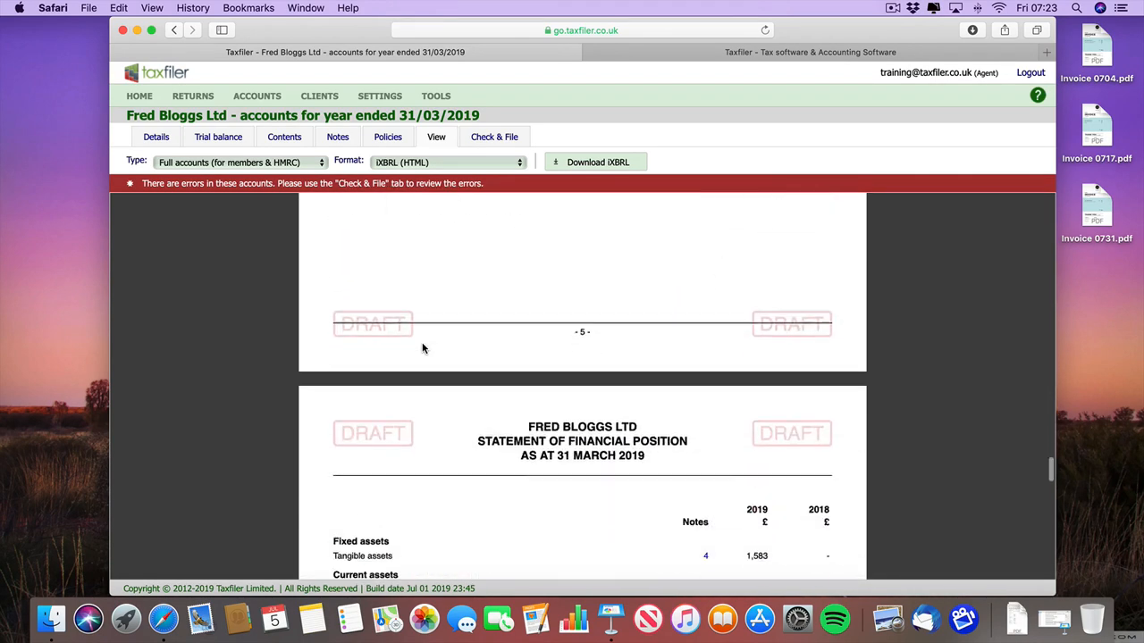
{"action": "scroll", "coordinate": [423, 349], "scroll_direction": "down", "scroll_amount": 20}
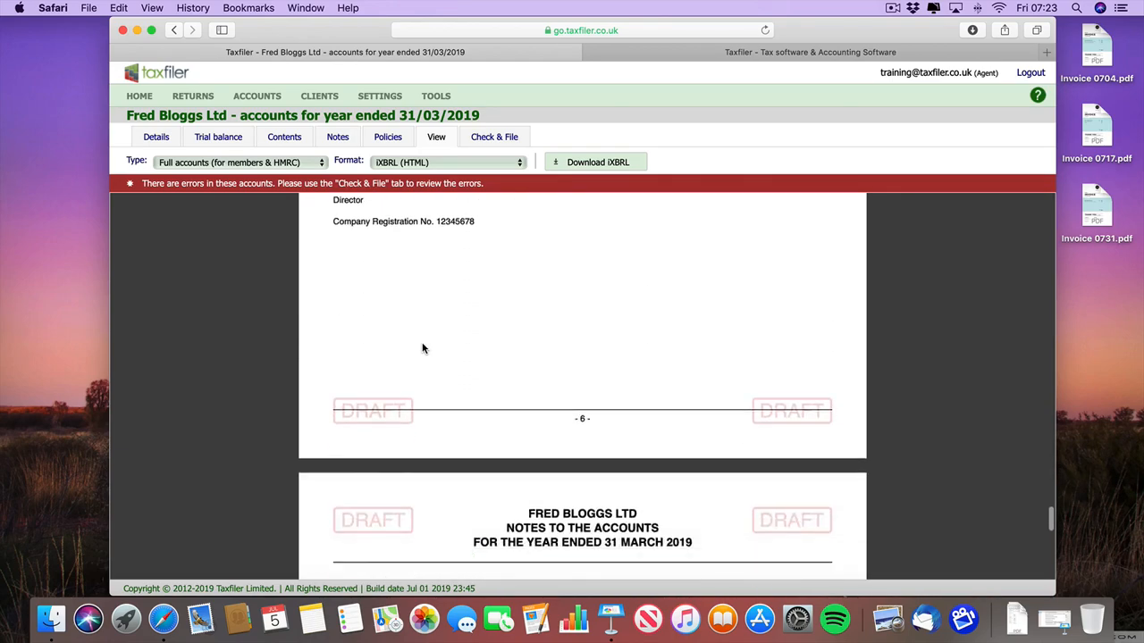
{"action": "scroll", "coordinate": [423, 349], "scroll_direction": "down", "scroll_amount": 20}
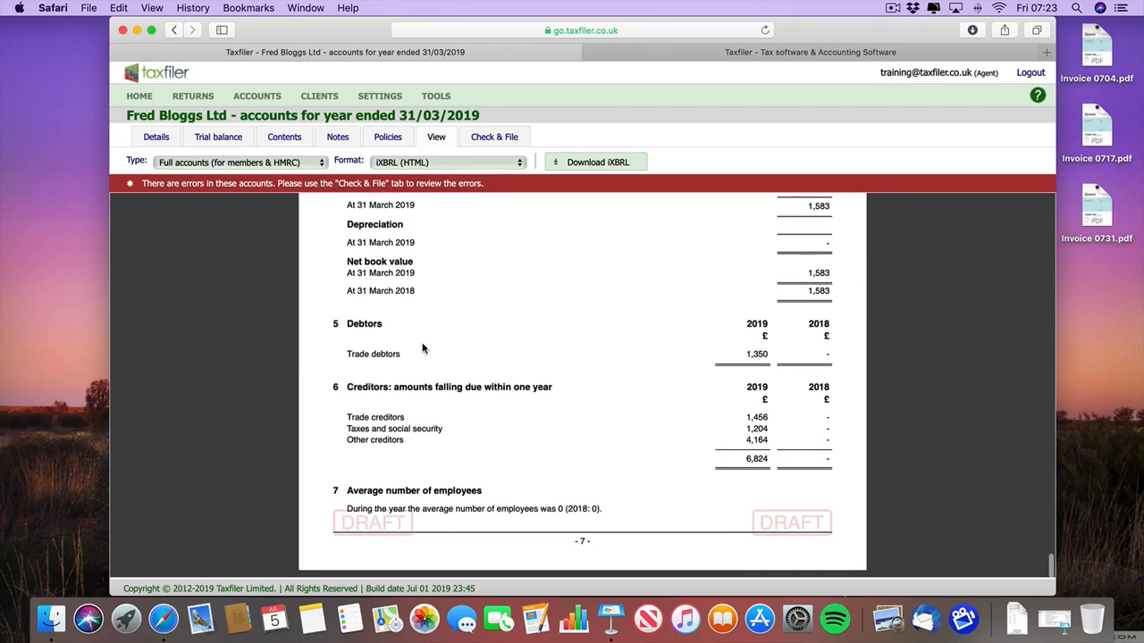
{"action": "scroll", "coordinate": [422, 349], "scroll_direction": "up", "scroll_amount": 20}
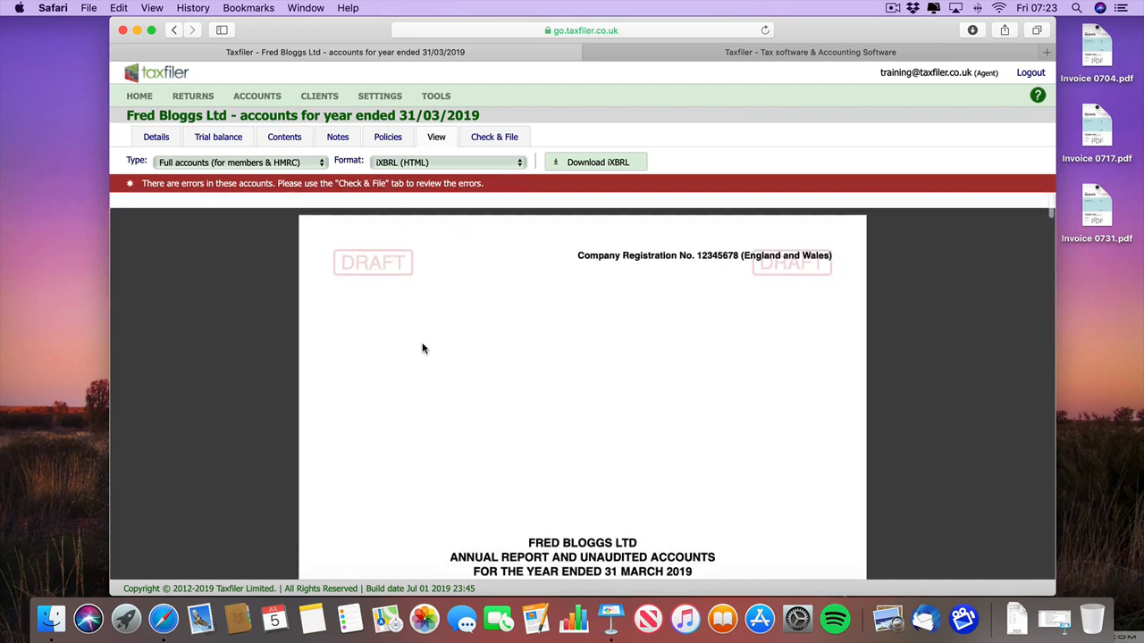
- Switch the preview to Filleted accounts (for Companies House) and read through to the last page
{"action": "left_click", "coordinate": [218, 164]}
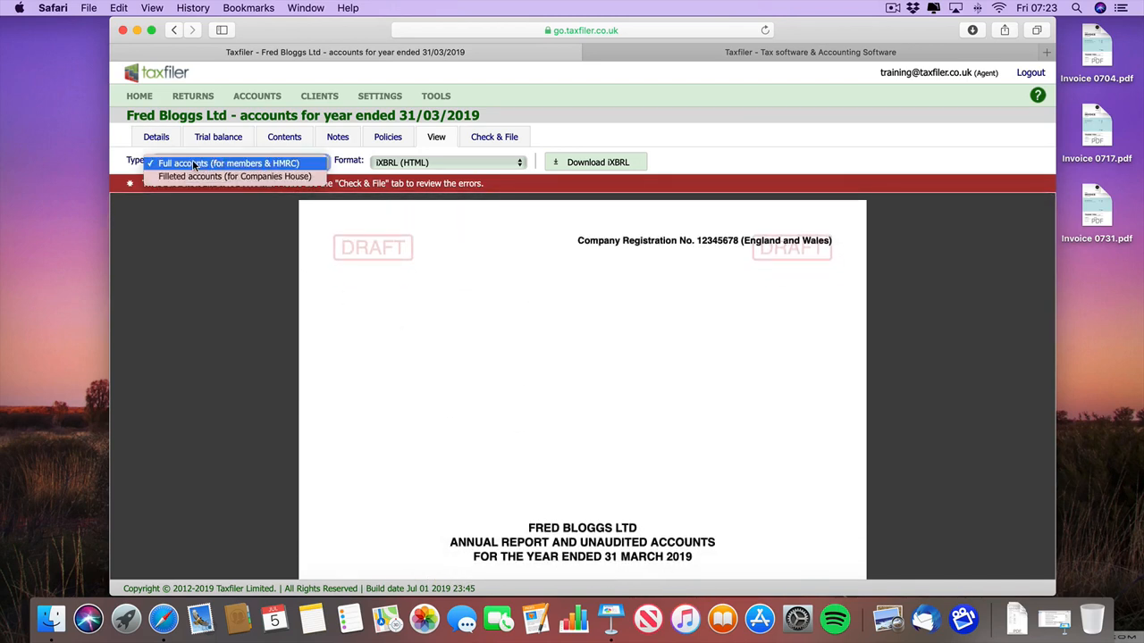
{"action": "left_click", "coordinate": [190, 178]}
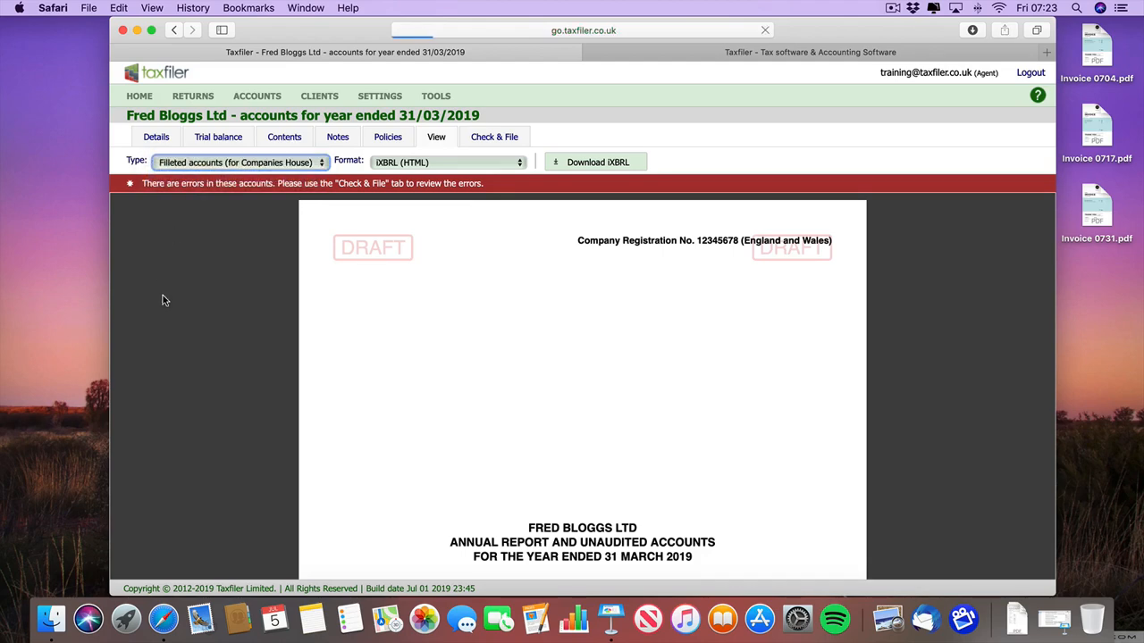
{"action": "scroll", "coordinate": [572, 404], "scroll_direction": "down", "scroll_amount": 20}
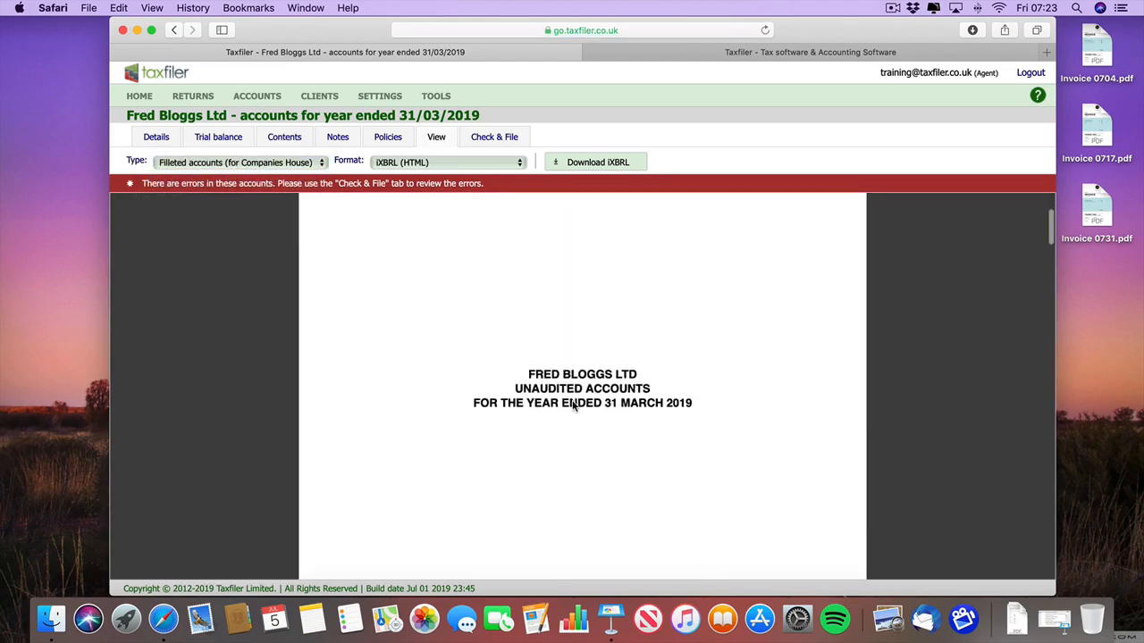
{"action": "scroll", "coordinate": [574, 405], "scroll_direction": "down", "scroll_amount": 15}
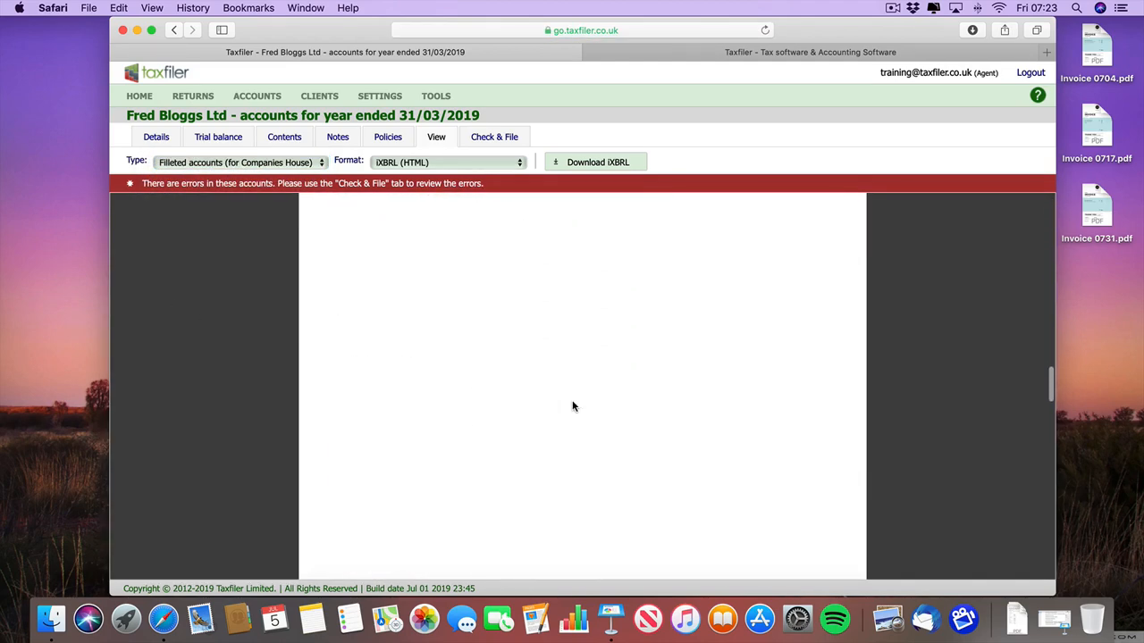
{"action": "scroll", "coordinate": [573, 407], "scroll_direction": "down", "scroll_amount": 15}
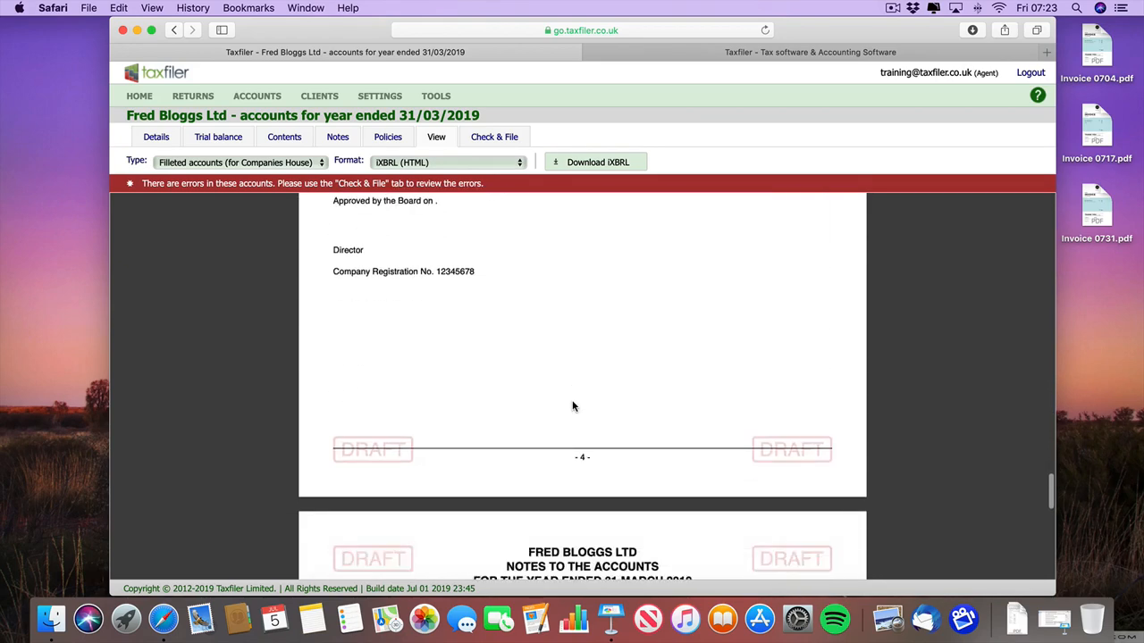
{"action": "scroll", "coordinate": [573, 402], "scroll_direction": "down", "scroll_amount": 2}
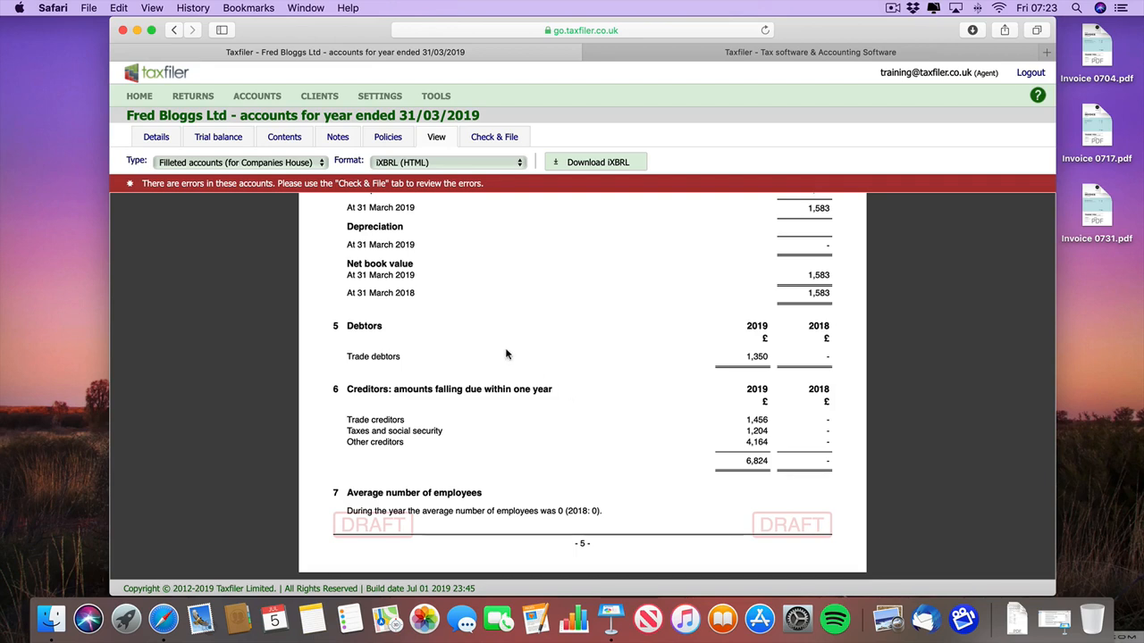
- Set the accounts preview back to Full accounts (for members & HMRC) and change its format to PDF
{"action": "left_click", "coordinate": [271, 164]}
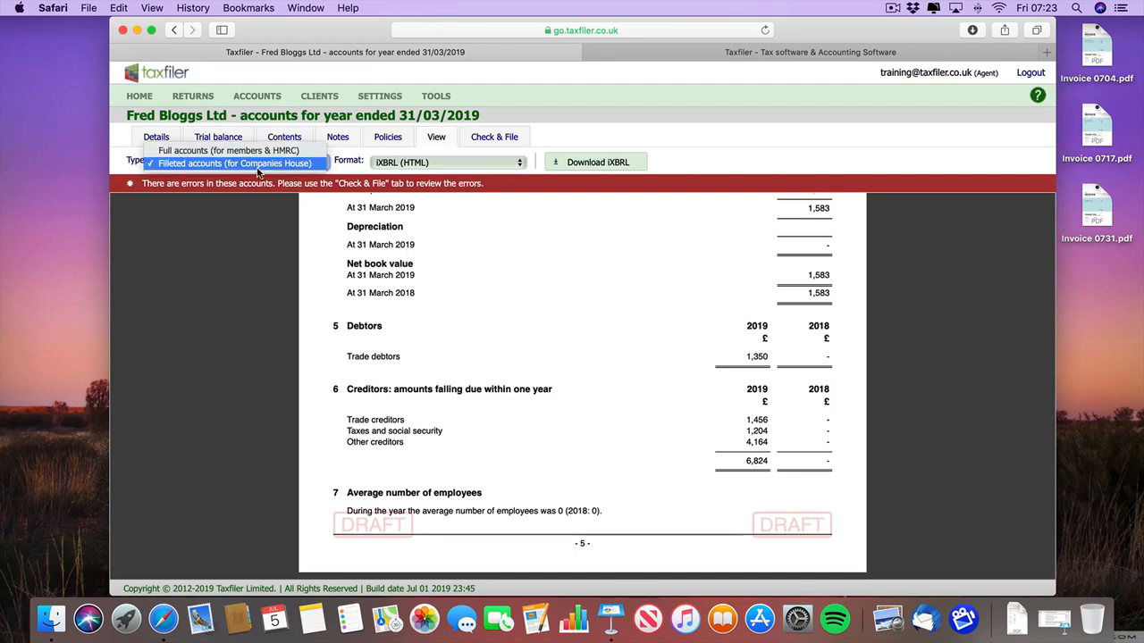
{"action": "left_click", "coordinate": [255, 150]}
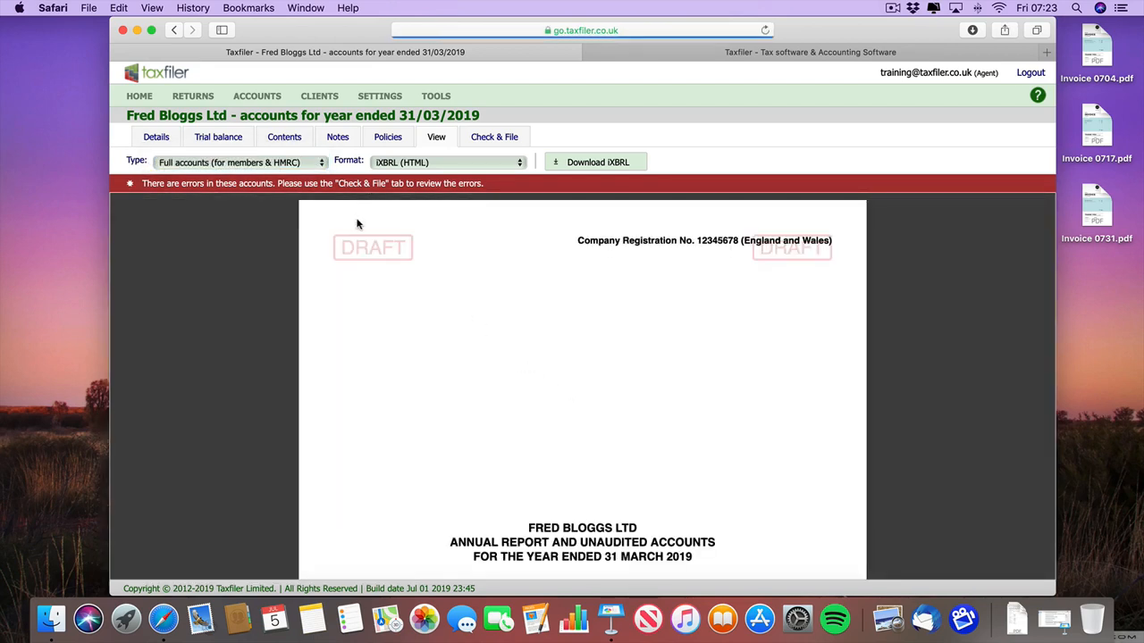
{"action": "left_click", "coordinate": [442, 161]}
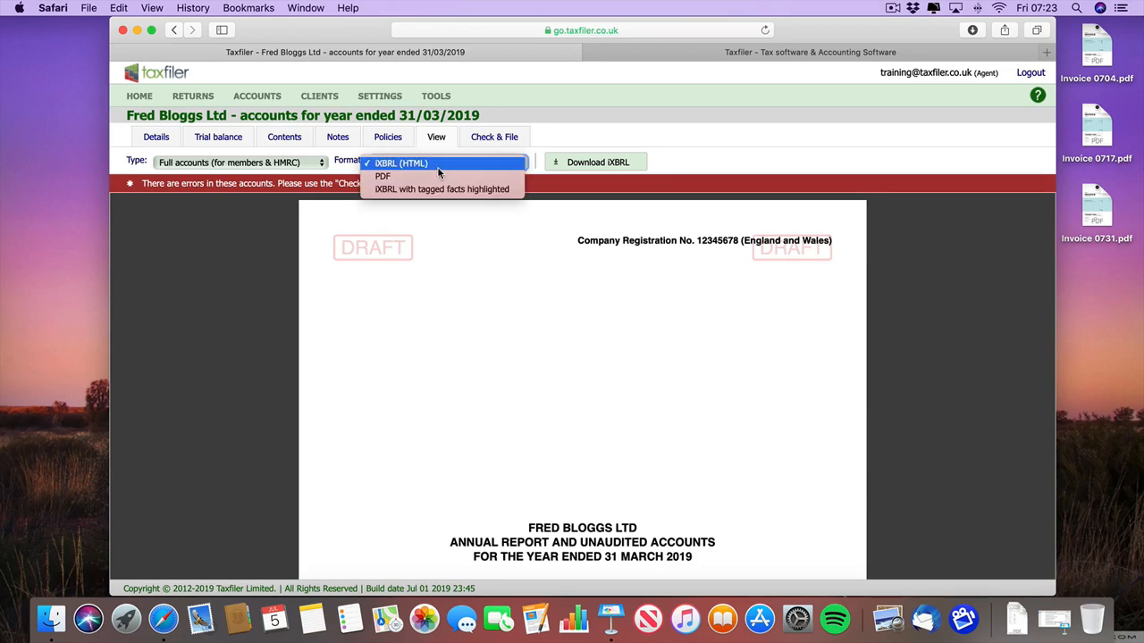
{"action": "left_click", "coordinate": [436, 177]}
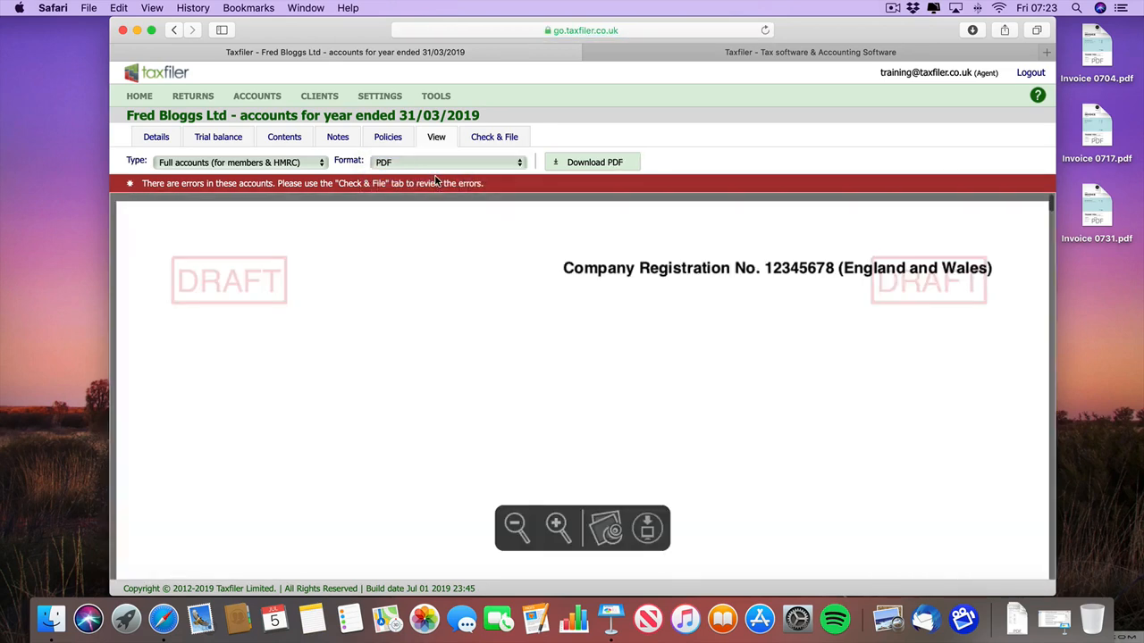
- Look through the start of the full accounts in the PDF preview, from the registration number to the cover title
{"action": "scroll", "coordinate": [477, 386], "scroll_direction": "down", "scroll_amount": 5}
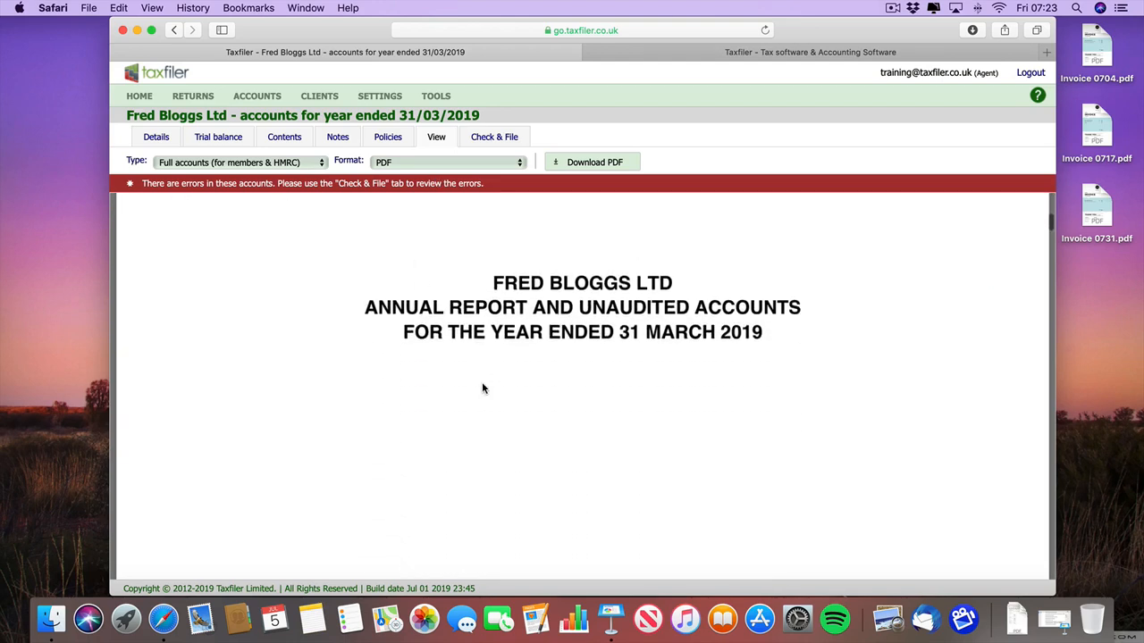
{"action": "scroll", "coordinate": [481, 388], "scroll_direction": "up", "scroll_amount": 3}
{"action": "scroll", "coordinate": [481, 389], "scroll_direction": "up", "scroll_amount": 3}
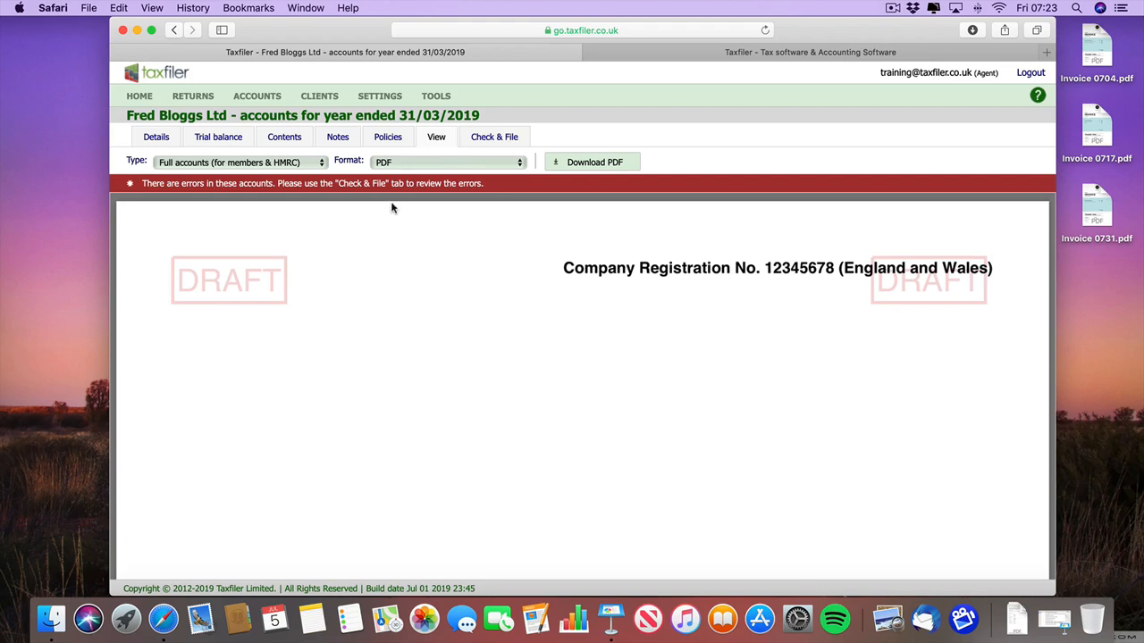
- Check the accounts for errors and warnings, and view the fix for the missing tangible asset policy, cancelling without saving it
{"action": "left_click", "coordinate": [491, 141]}
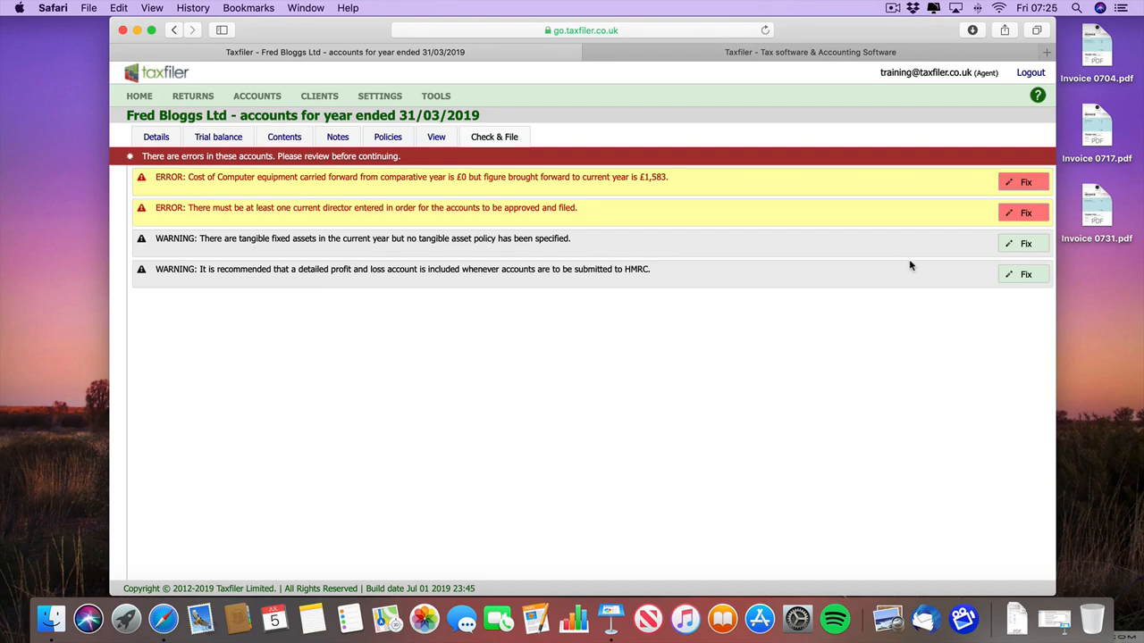
{"action": "left_click", "coordinate": [1016, 246]}
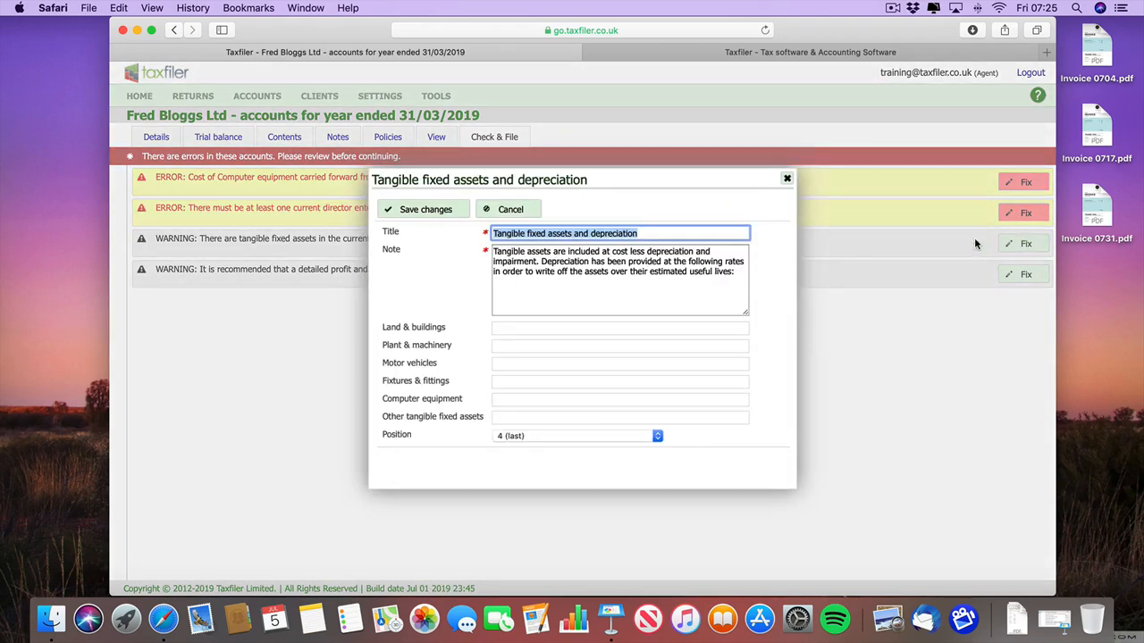
{"action": "left_click", "coordinate": [494, 211]}
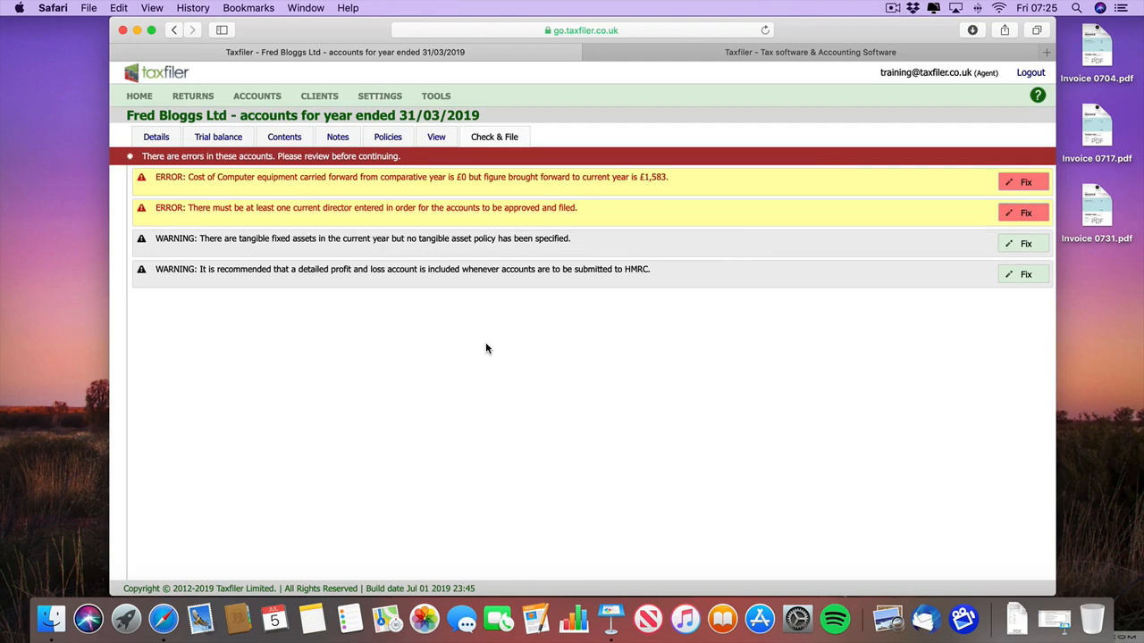
- Open the approved Fred Bloggs Ltd accounts for 31/03/2016, view their download and submission options, and return to the Taxfiler home page
{"action": "left_click", "coordinate": [141, 100]}
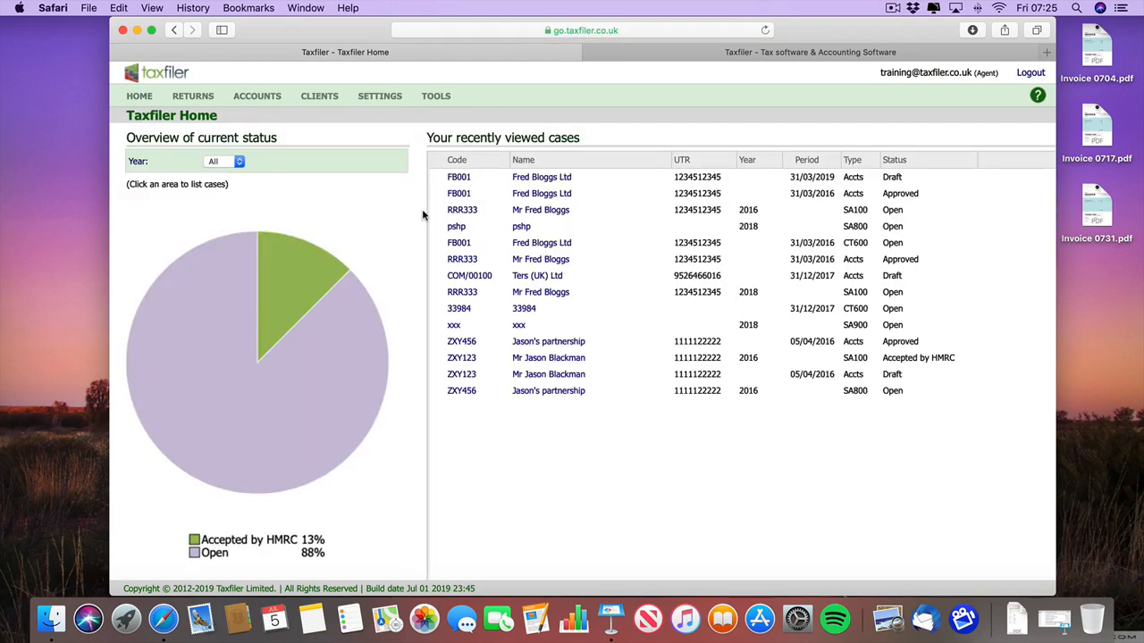
{"action": "left_click", "coordinate": [545, 193]}
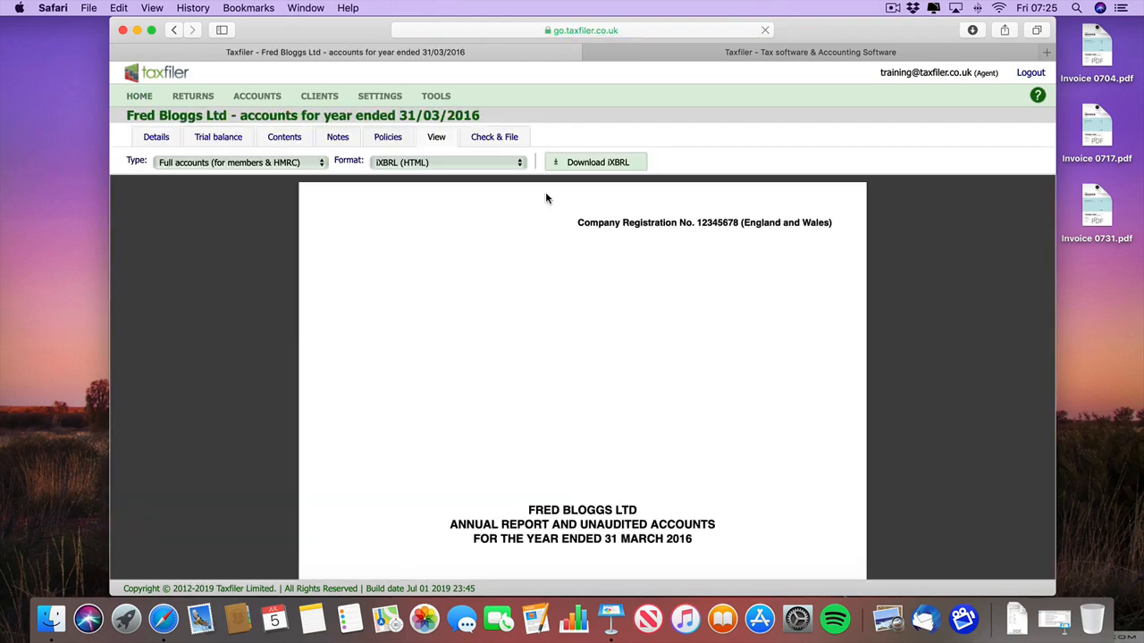
{"action": "left_click", "coordinate": [485, 138]}
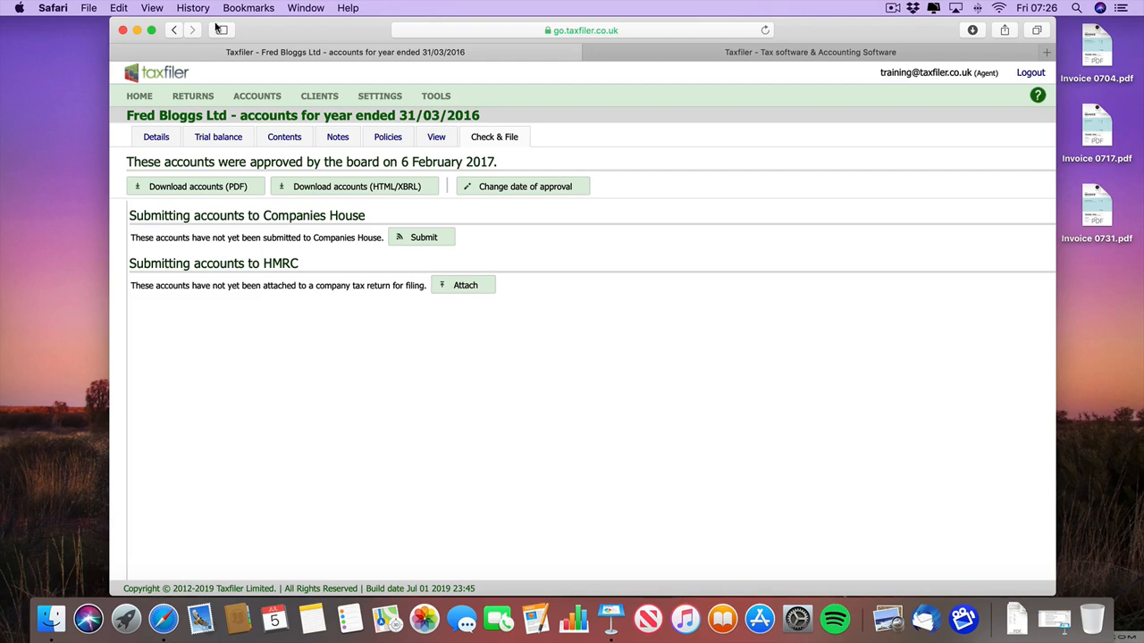
{"action": "left_click", "coordinate": [140, 96]}
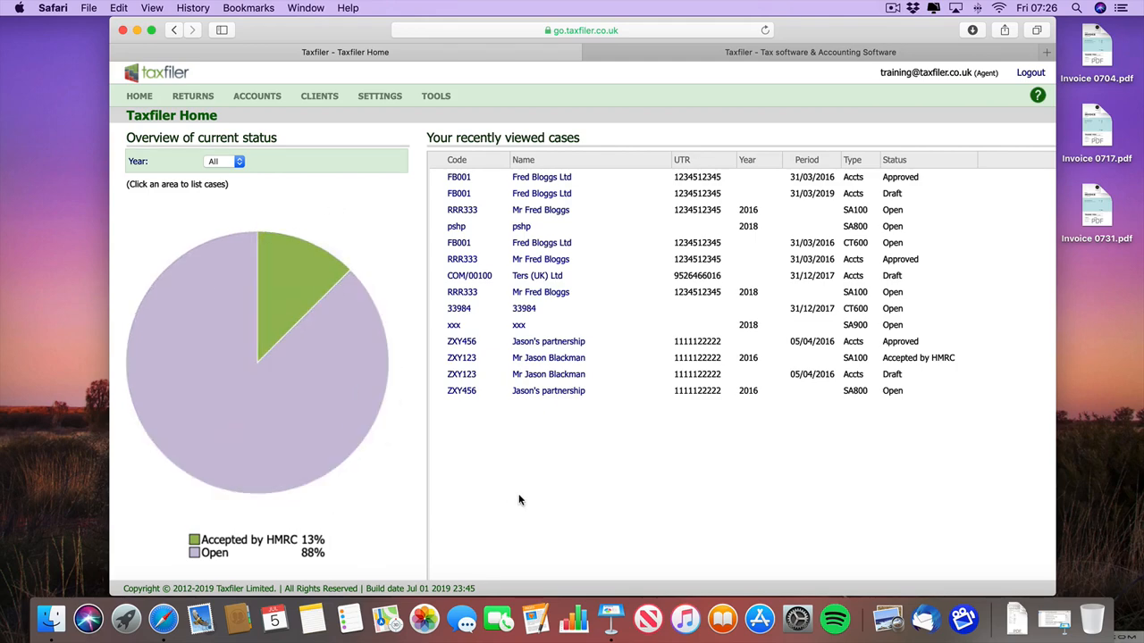
- Switch to Keynote and play the taxfiler_screen presentation, leaving the slideshow at the end
{"action": "left_click", "coordinate": [612, 624]}
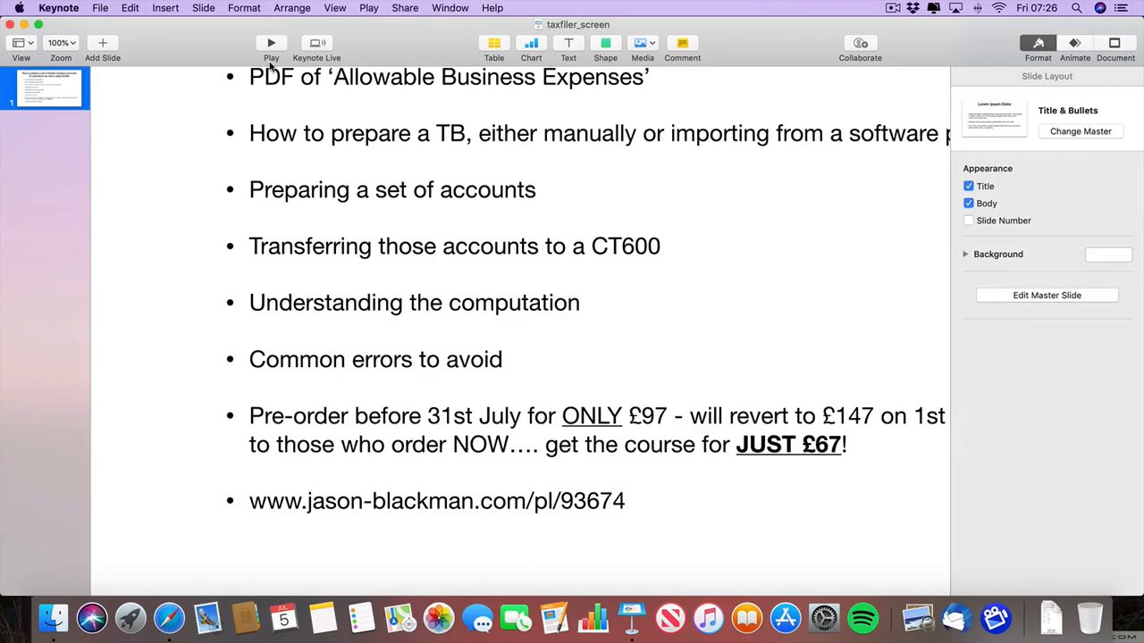
{"action": "left_click", "coordinate": [271, 43]}
{"action": "key", "text": "Escape"}
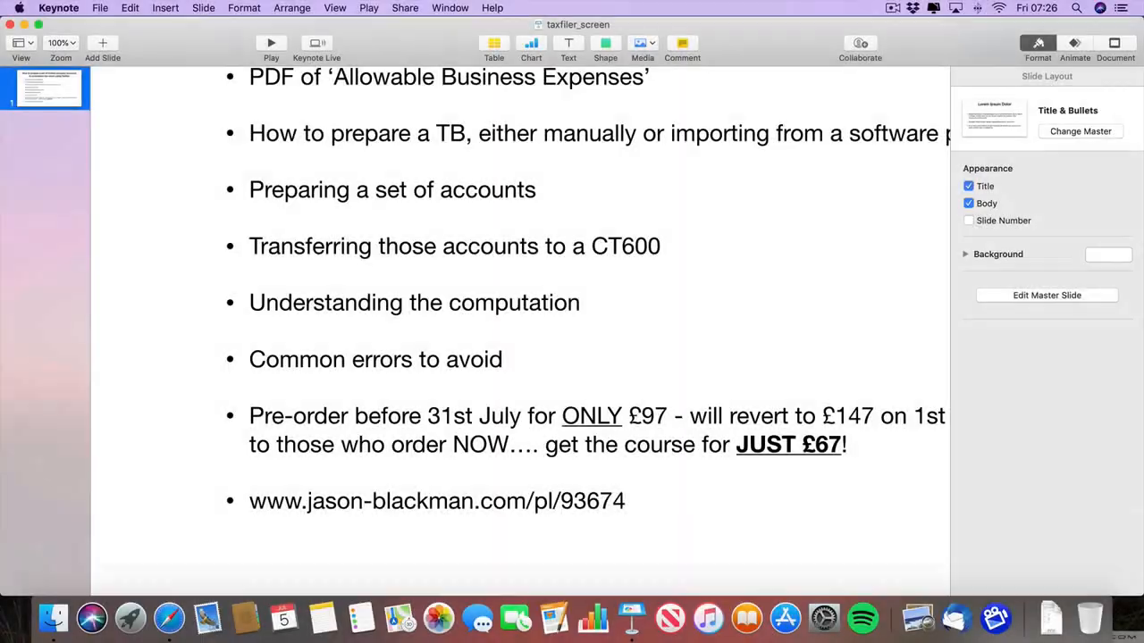
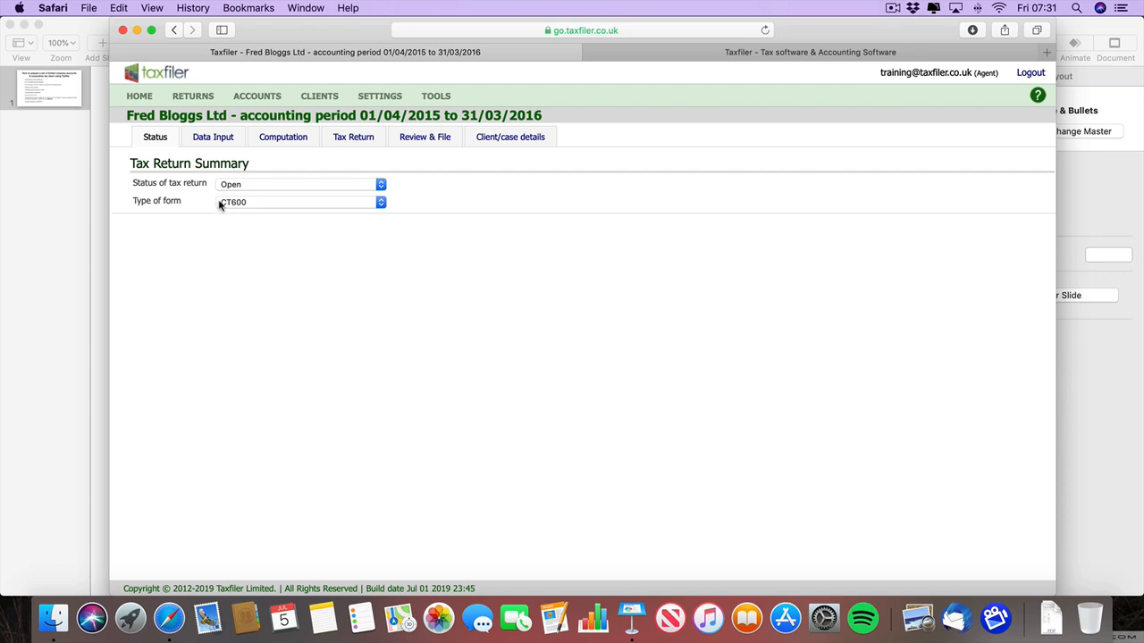
- View the data input sections of the 2015/16 CT600 return and the list of sections available to add, without adding any
{"action": "left_click", "coordinate": [220, 140]}
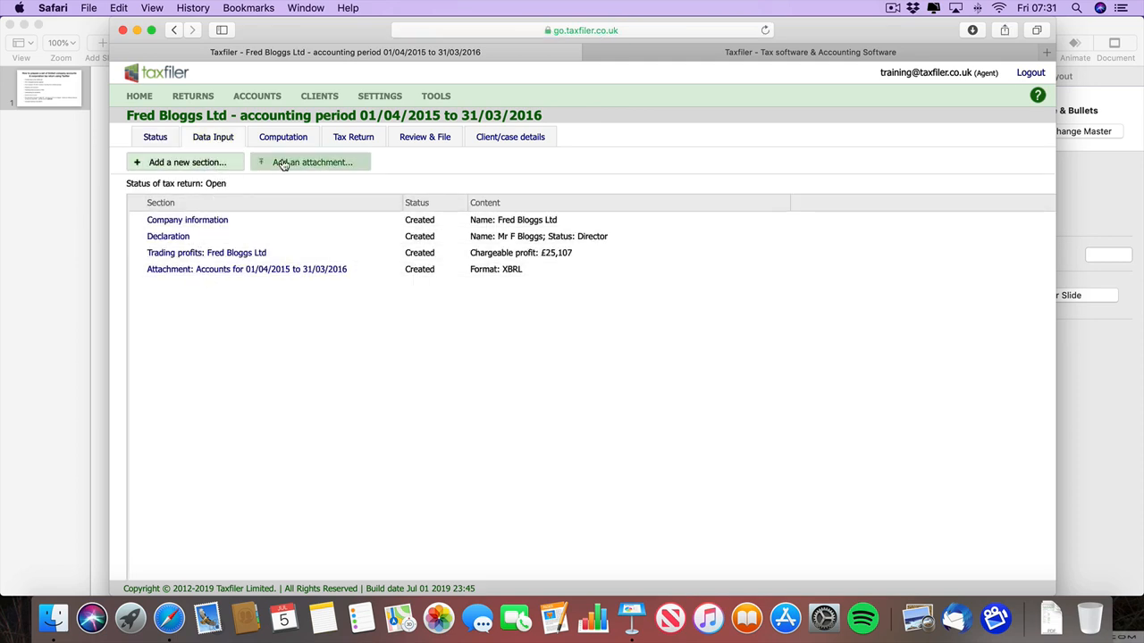
{"action": "left_click", "coordinate": [212, 166]}
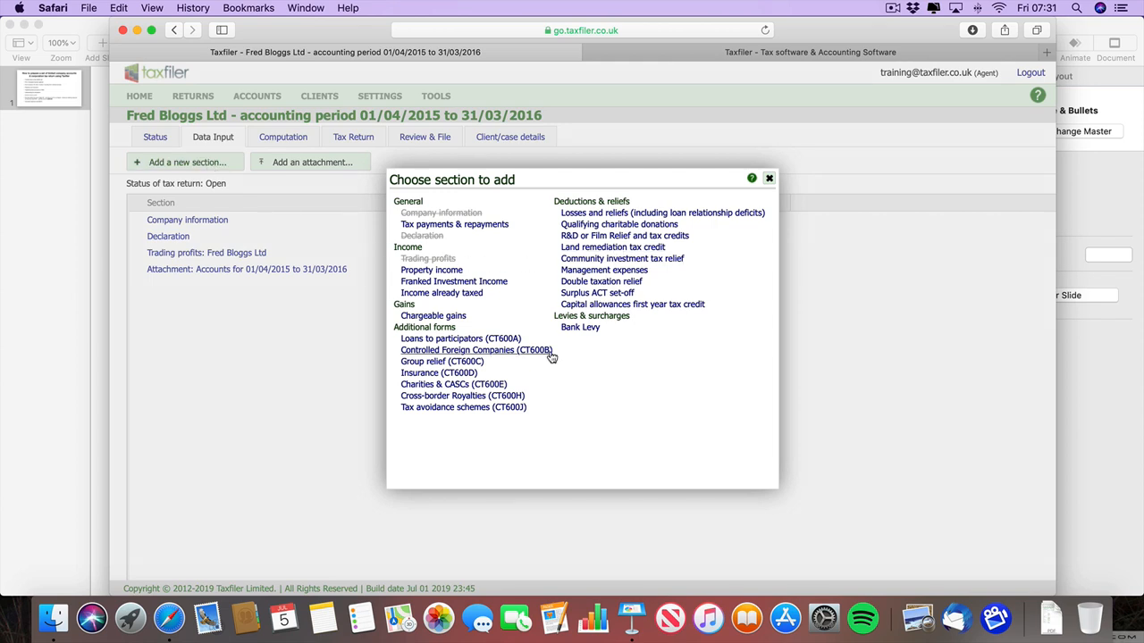
{"action": "left_click", "coordinate": [768, 178]}
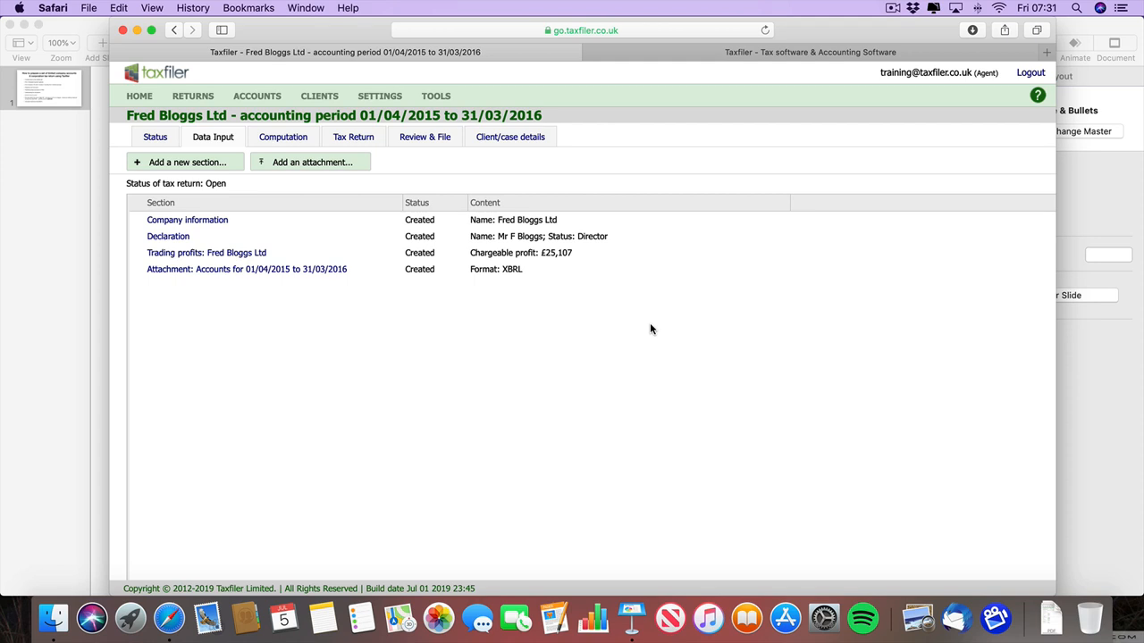
- Review the trading profits section's trade summary, profit adjustments and capital allowances, cancelling without changes
{"action": "left_click", "coordinate": [231, 254]}
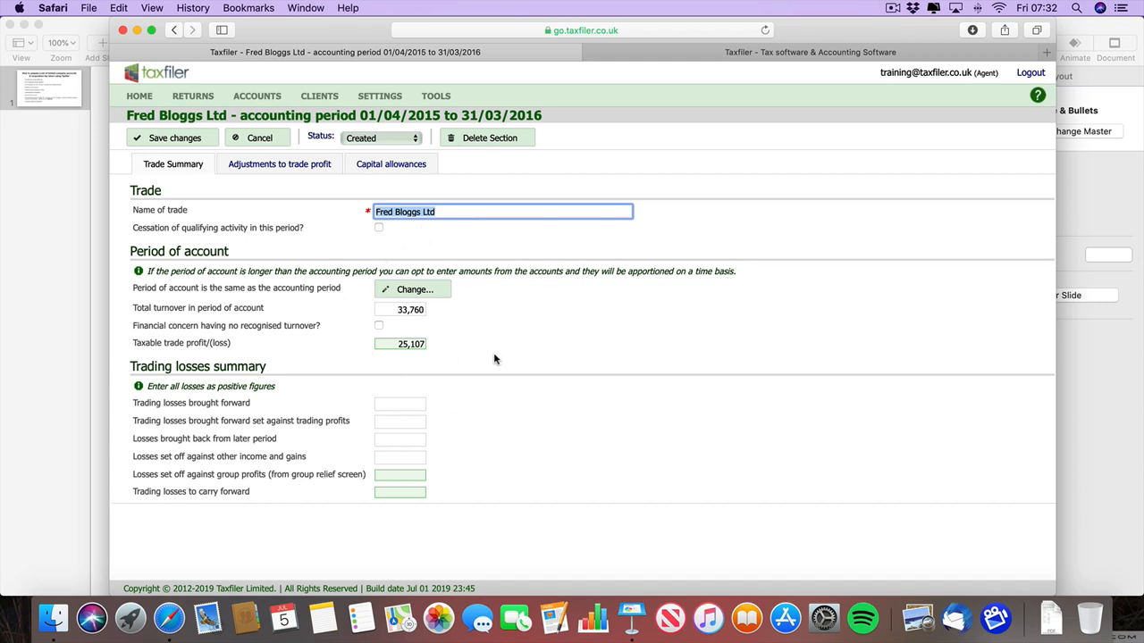
{"action": "left_click", "coordinate": [286, 169]}
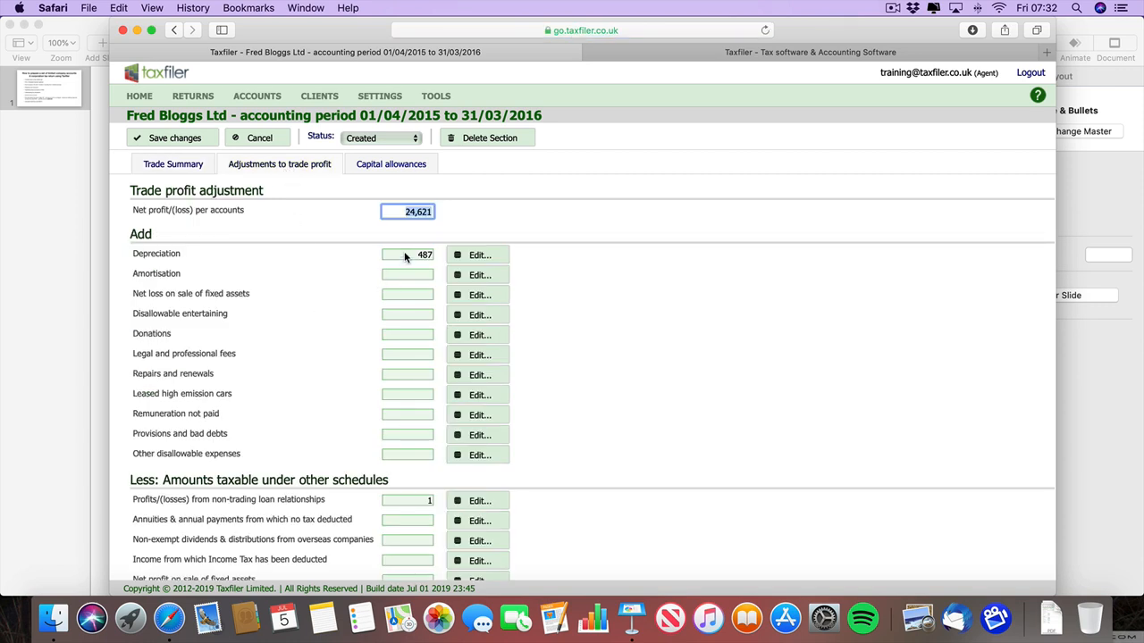
{"action": "left_click", "coordinate": [390, 169]}
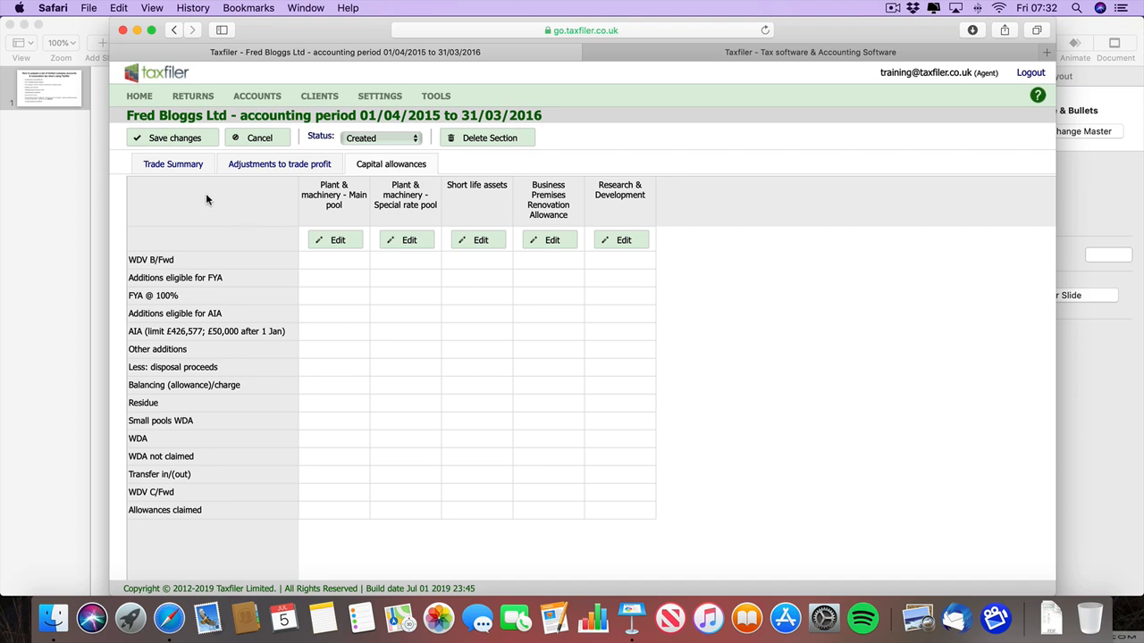
{"action": "left_click", "coordinate": [256, 139]}
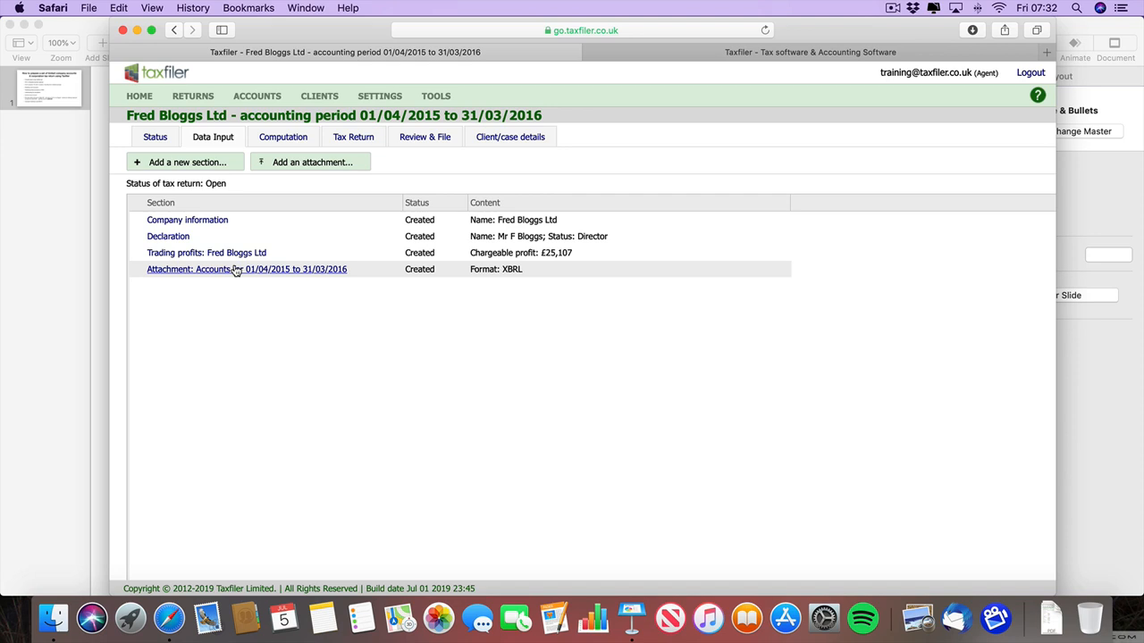
- View the return's Declaration section without changes, and look again through the sections available to add
{"action": "left_click", "coordinate": [178, 238]}
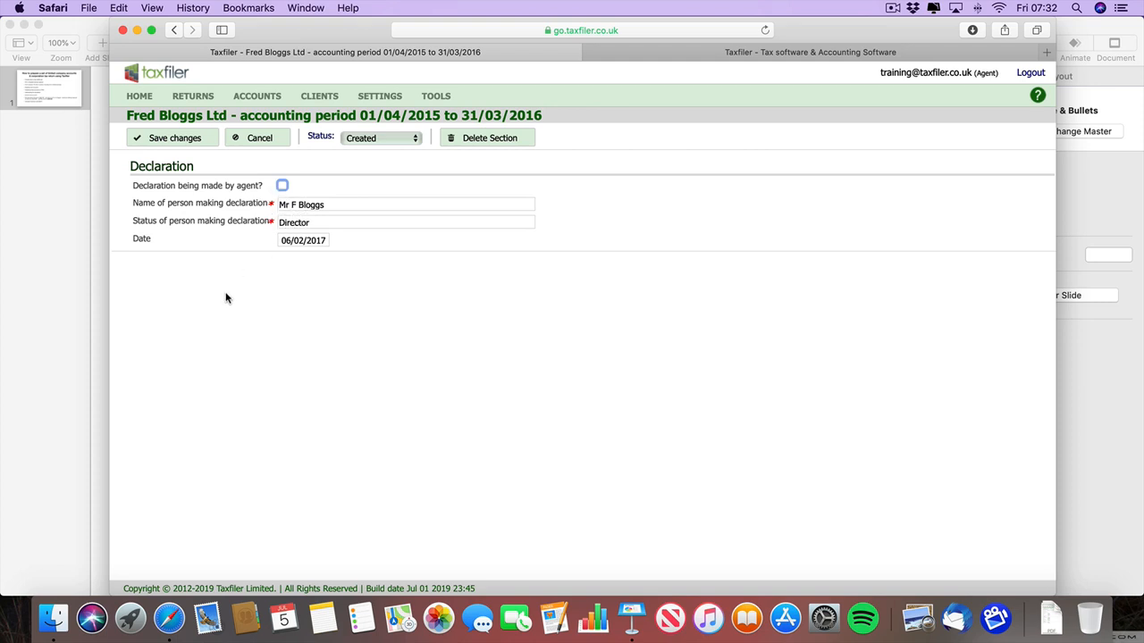
{"action": "left_click", "coordinate": [257, 139]}
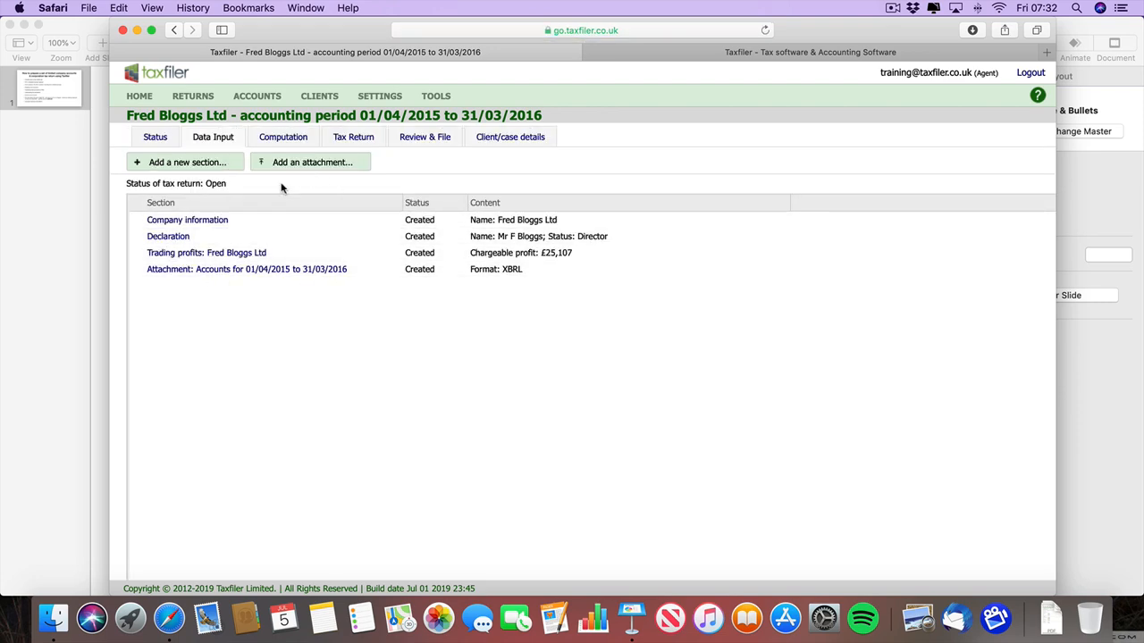
{"action": "left_click", "coordinate": [199, 164]}
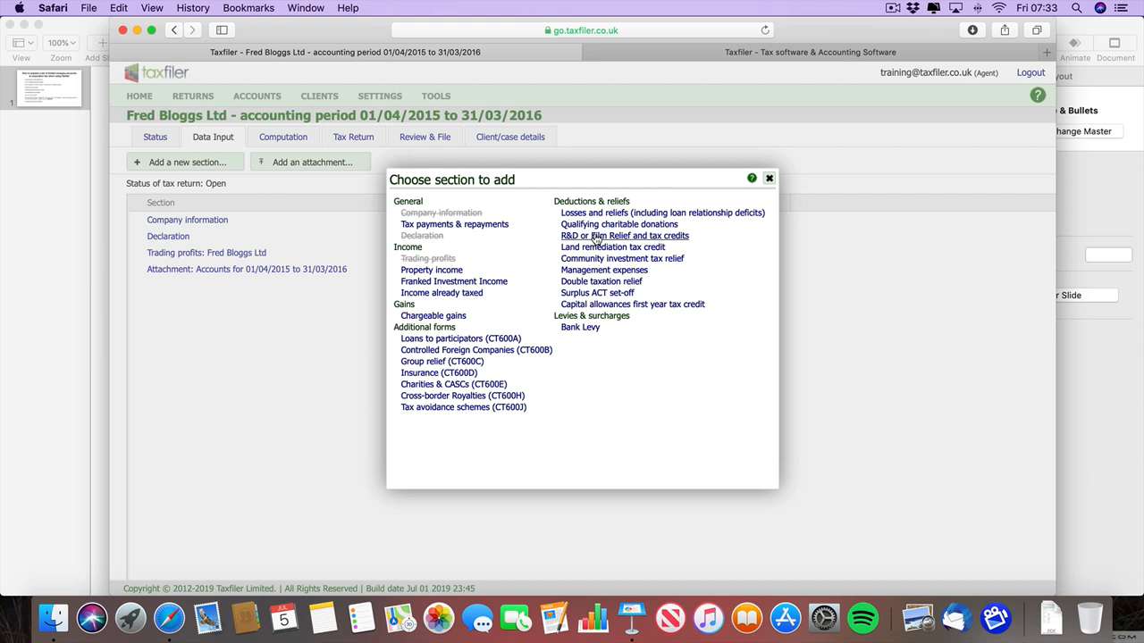
{"action": "left_click", "coordinate": [769, 180]}
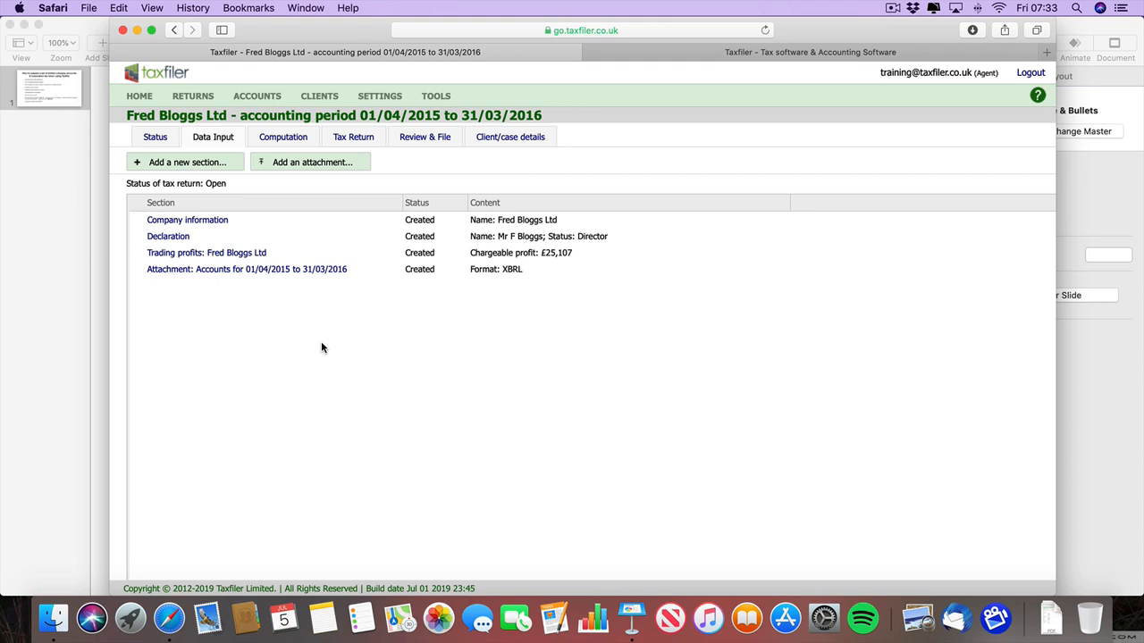
- Read through the corporation tax computation for the period 01/04/2015 to 31/03/2016
{"action": "left_click", "coordinate": [287, 141]}
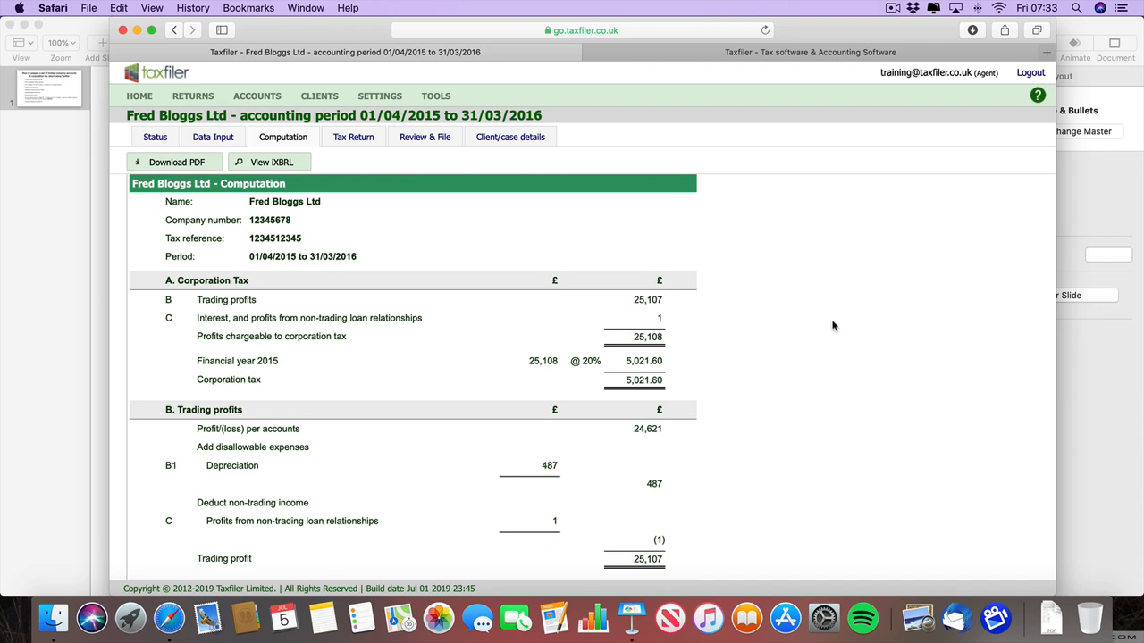
{"action": "scroll", "coordinate": [820, 336], "scroll_direction": "down", "scroll_amount": 5}
{"action": "scroll", "coordinate": [820, 337], "scroll_direction": "up", "scroll_amount": 5}
- Read through pages 1 and 2 of the CT600 form, checking the trading profits figure in box 155
{"action": "left_click", "coordinate": [345, 140]}
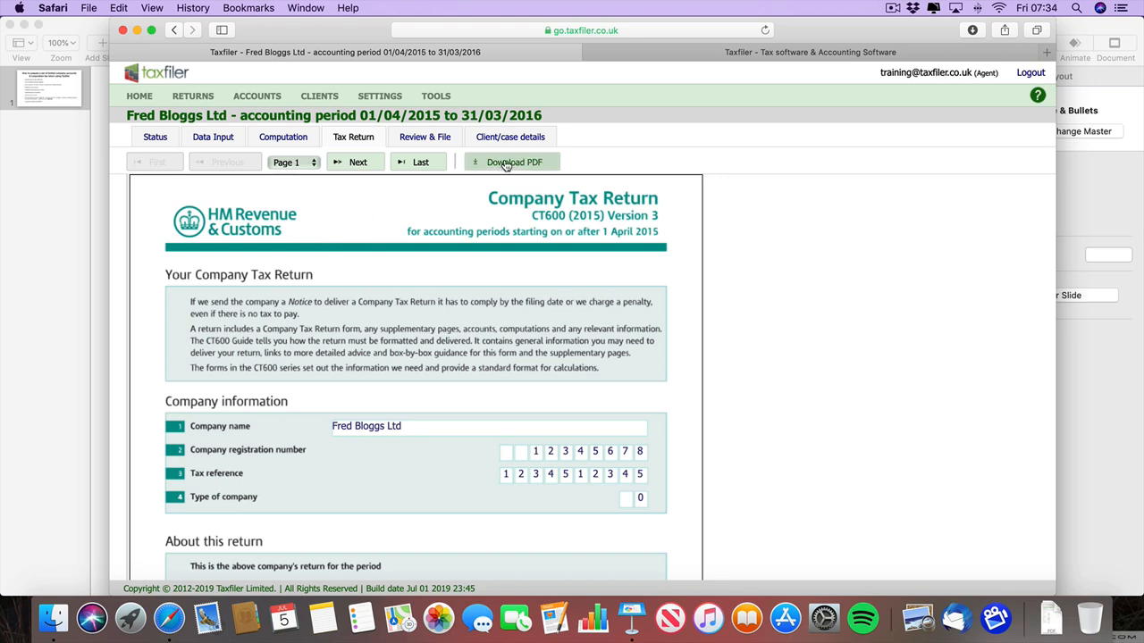
{"action": "scroll", "coordinate": [339, 408], "scroll_direction": "down", "scroll_amount": 5}
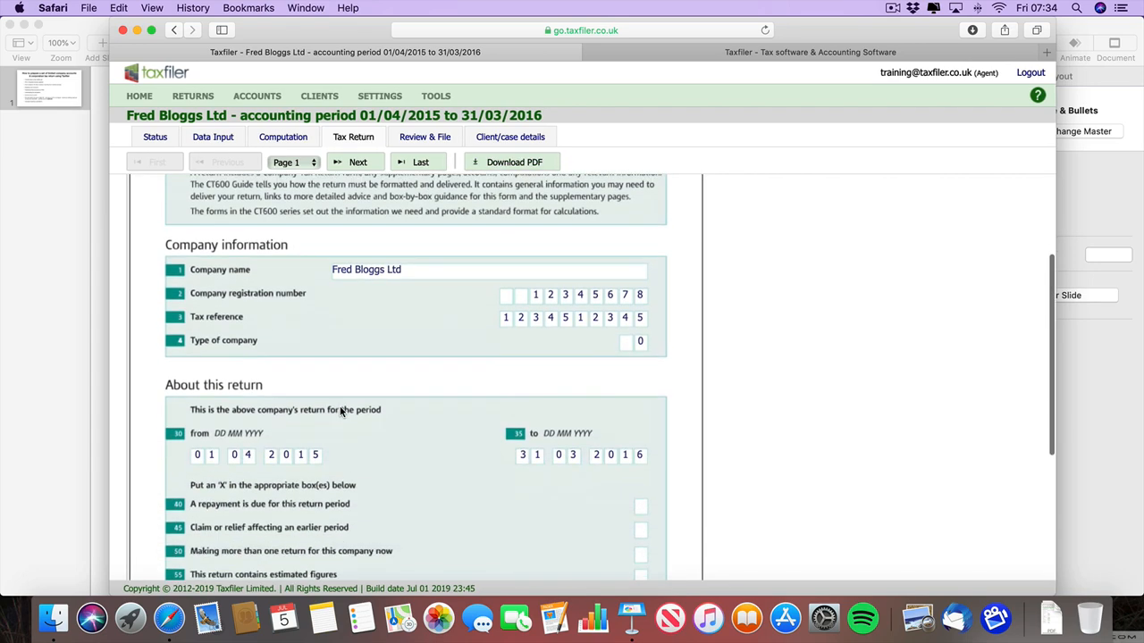
{"action": "scroll", "coordinate": [339, 406], "scroll_direction": "up", "scroll_amount": 10}
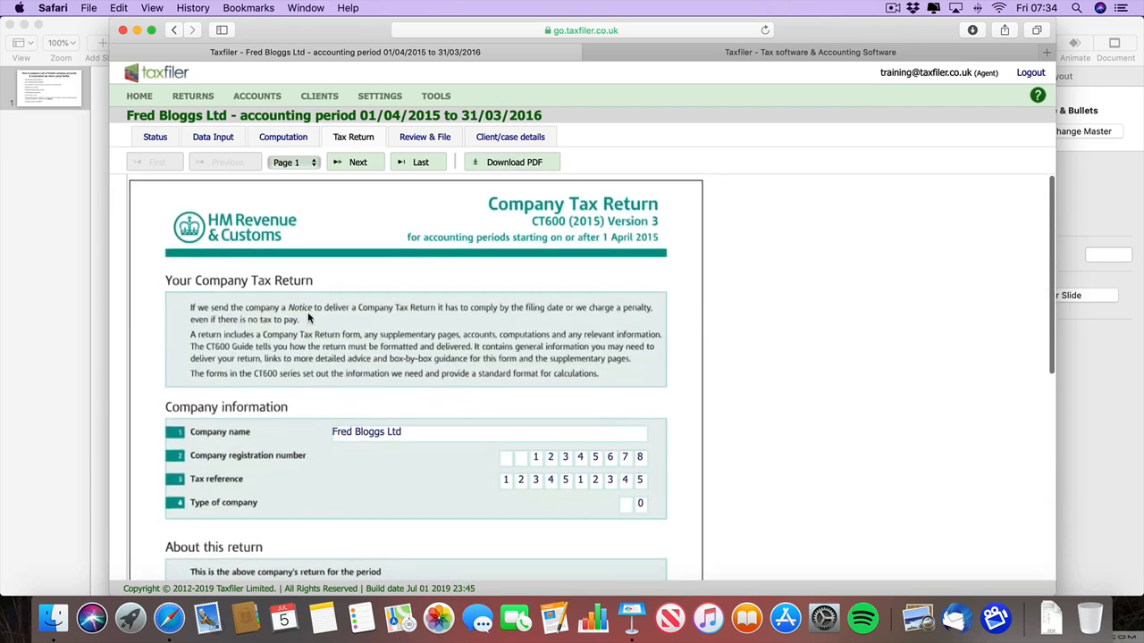
{"action": "left_click", "coordinate": [341, 165]}
{"action": "scroll", "coordinate": [313, 313], "scroll_direction": "down", "scroll_amount": 10}
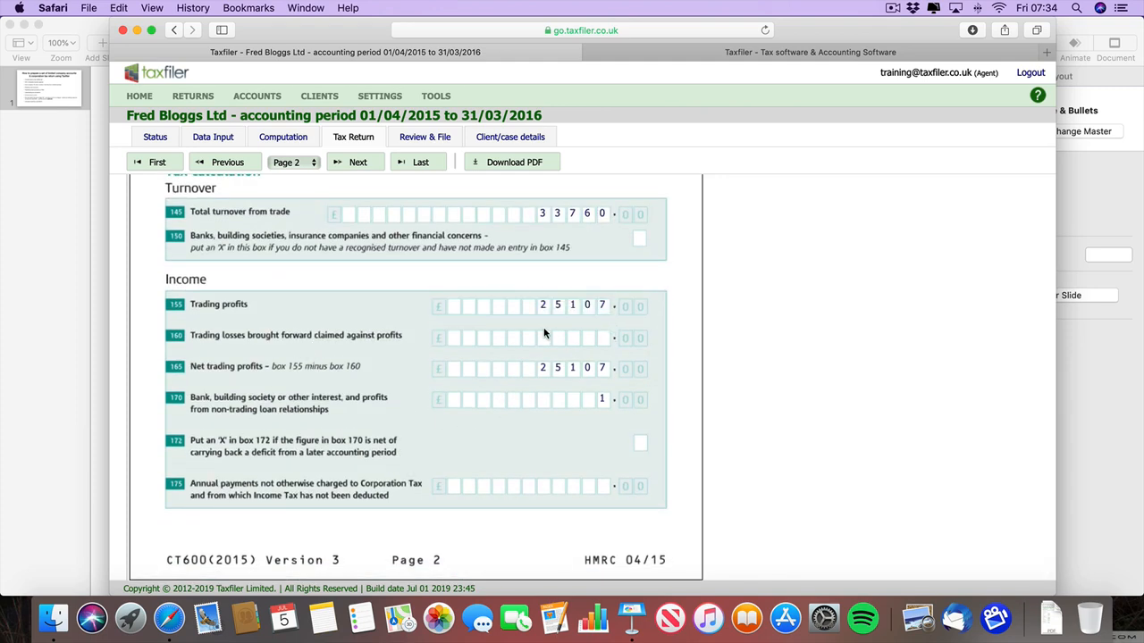
{"action": "double_click", "coordinate": [569, 306]}
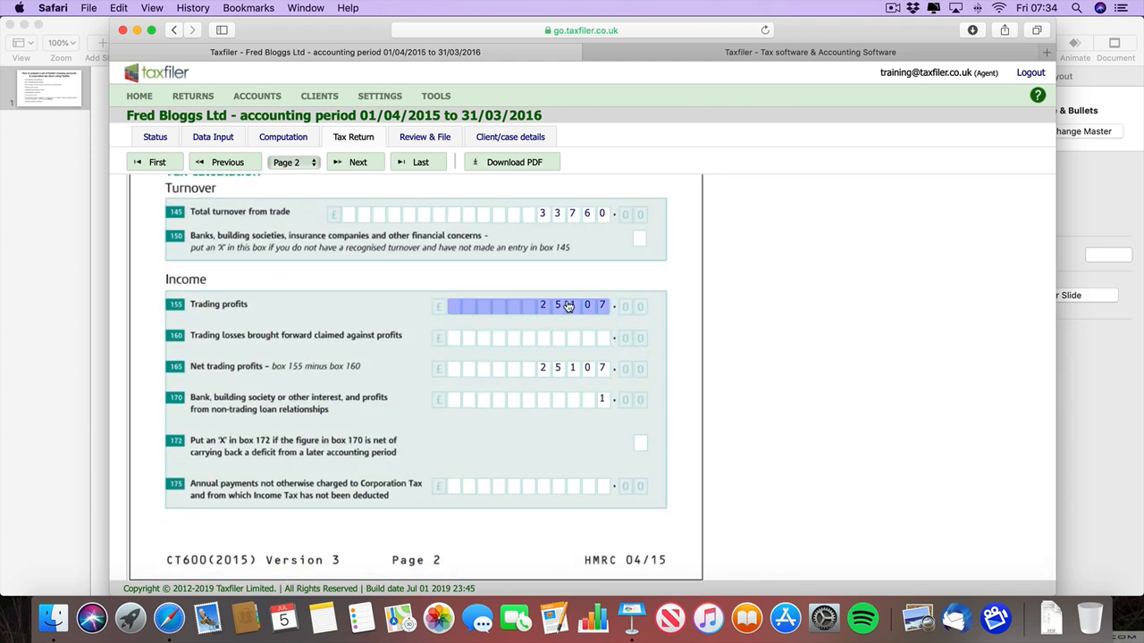
- Read on through the CT600 form from page 3 to the tax payable calculation on page 5
{"action": "left_click", "coordinate": [359, 163]}
{"action": "scroll", "coordinate": [381, 348], "scroll_direction": "down", "scroll_amount": 5}
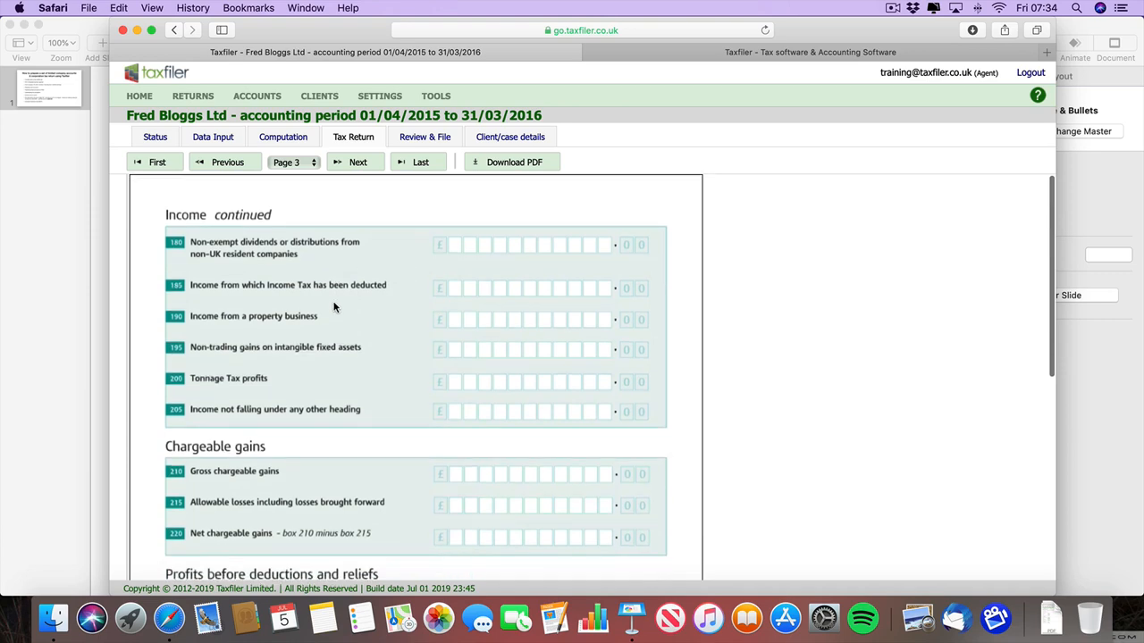
{"action": "scroll", "coordinate": [380, 348], "scroll_direction": "down", "scroll_amount": 5}
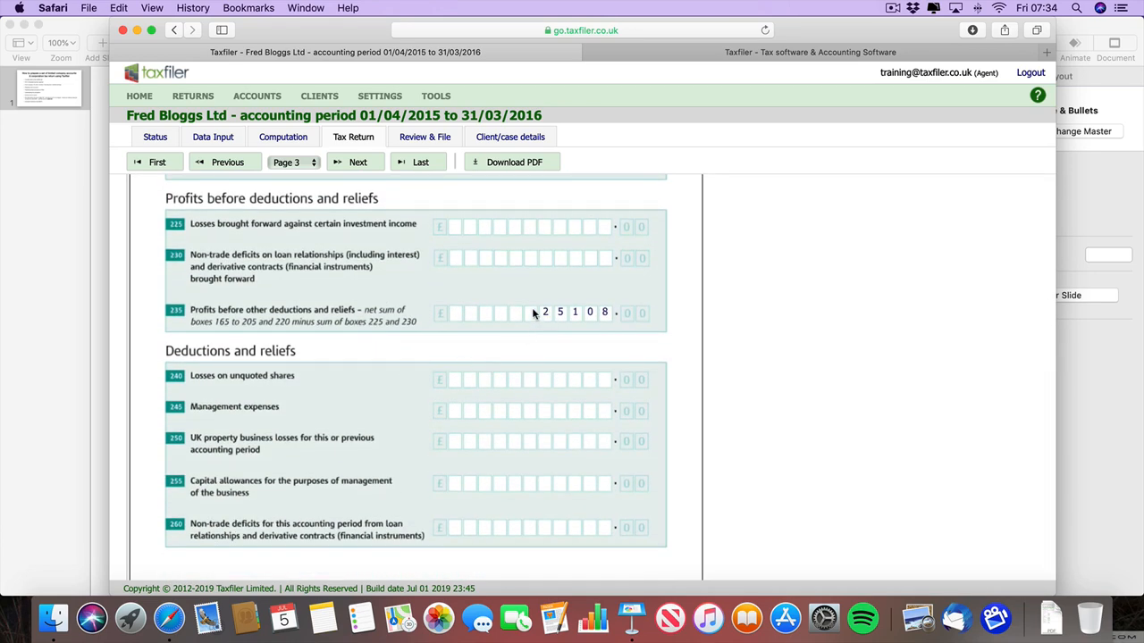
{"action": "scroll", "coordinate": [421, 377], "scroll_direction": "up", "scroll_amount": 10}
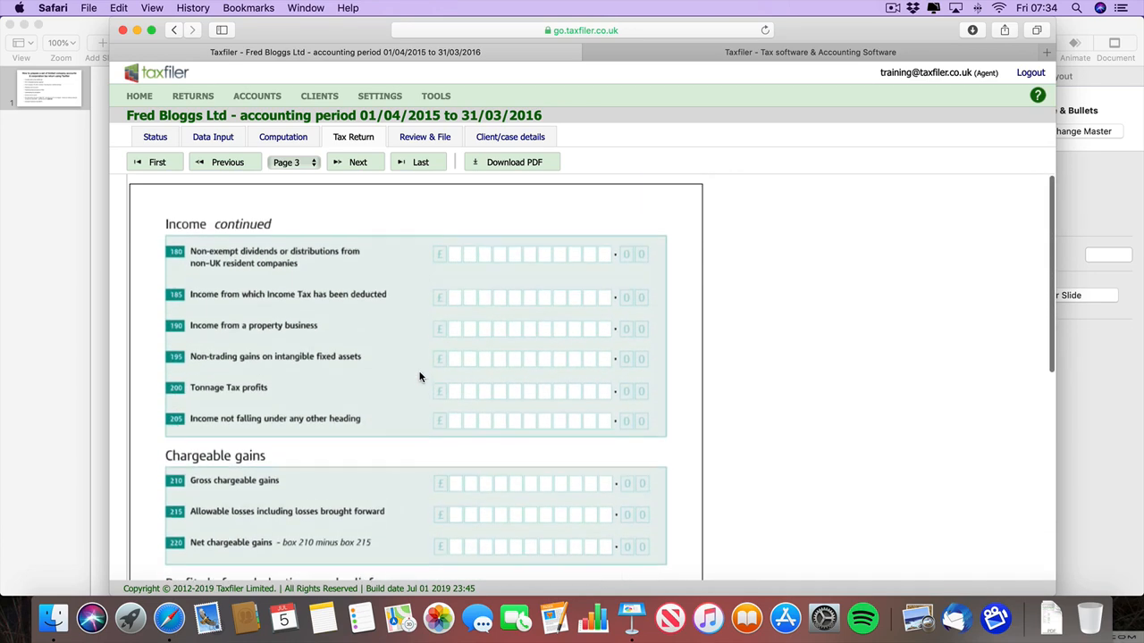
{"action": "left_click", "coordinate": [357, 166]}
{"action": "left_click", "coordinate": [357, 166]}
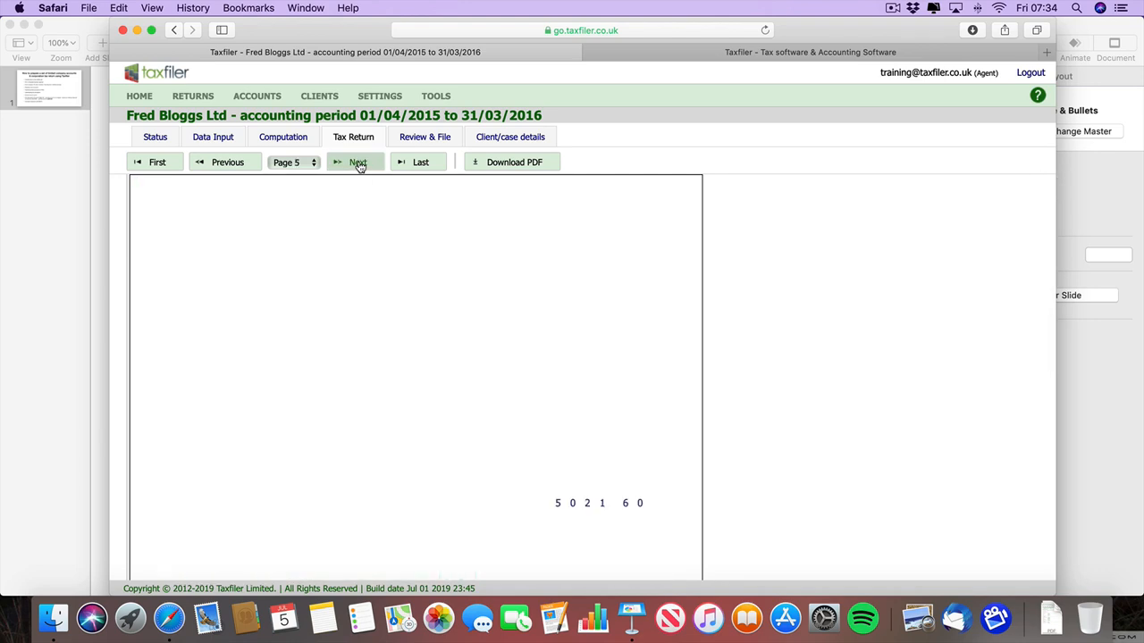
{"action": "scroll", "coordinate": [395, 437], "scroll_direction": "down", "scroll_amount": 10}
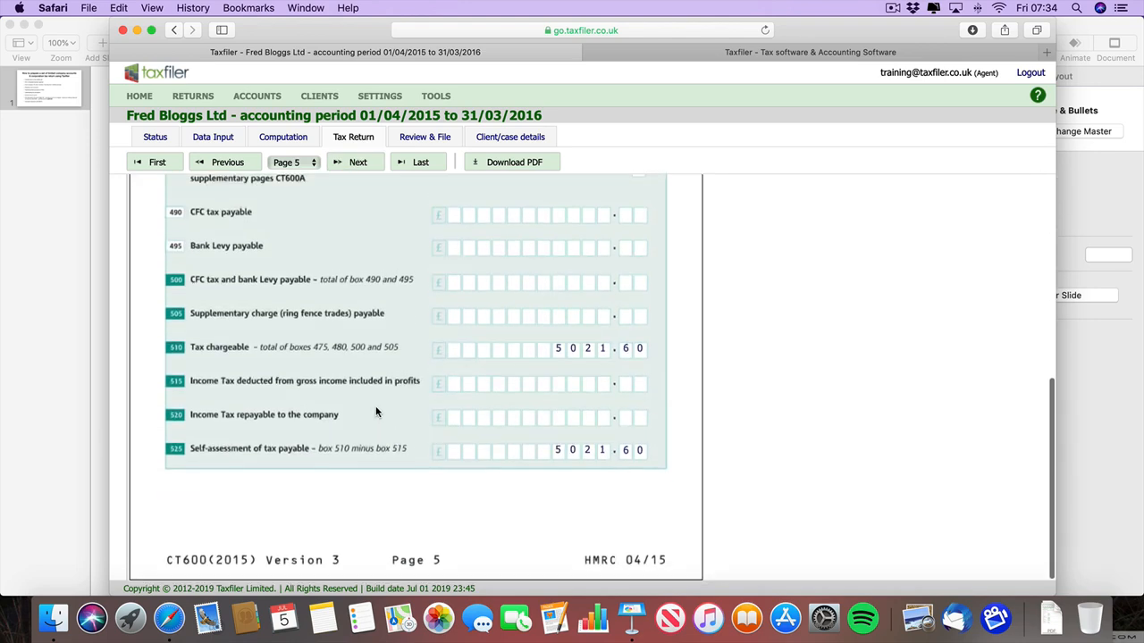
{"action": "scroll", "coordinate": [376, 406], "scroll_direction": "up", "scroll_amount": 10}
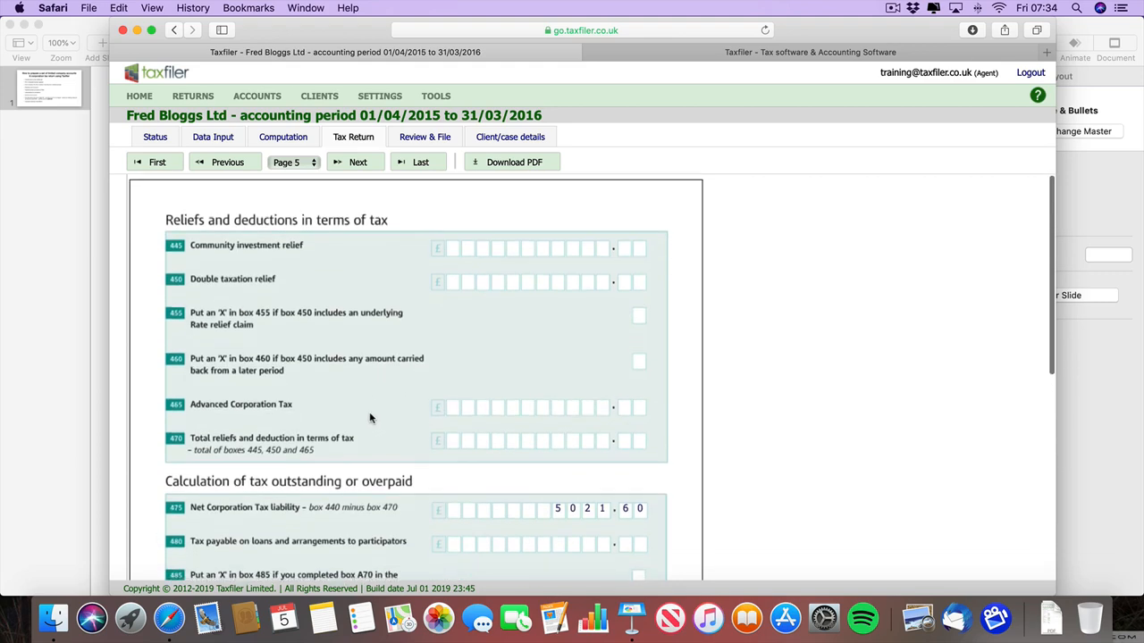
- View the tax return's validation and filing page and its client/case details, and return to the Taxfiler home page
{"action": "left_click", "coordinate": [418, 139]}
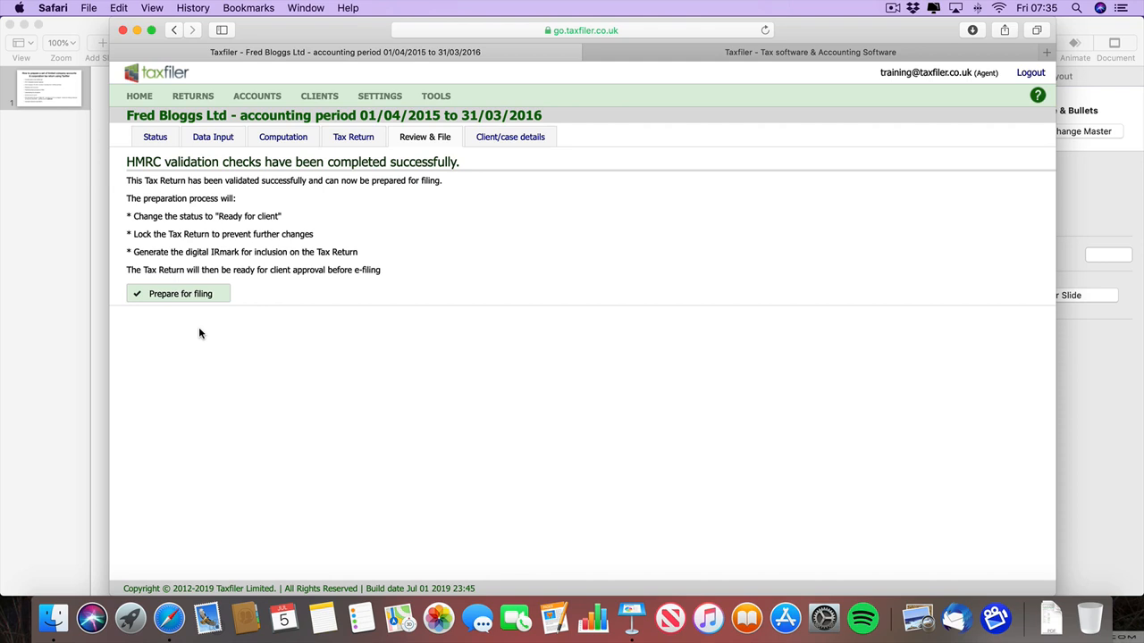
{"action": "left_click", "coordinate": [515, 140]}
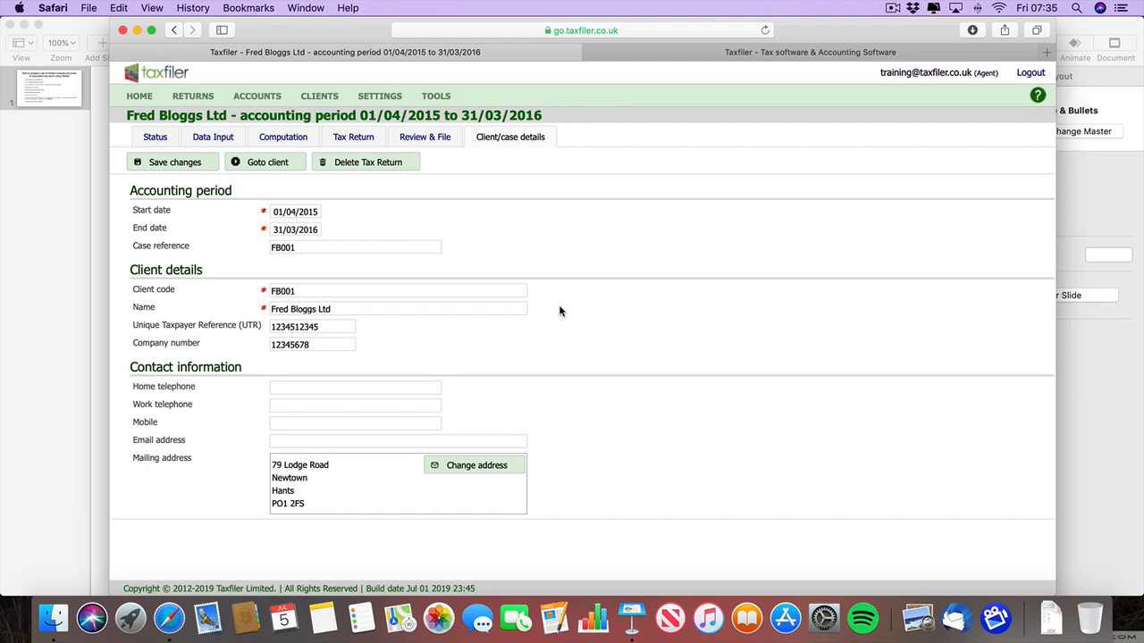
{"action": "left_click", "coordinate": [139, 98]}
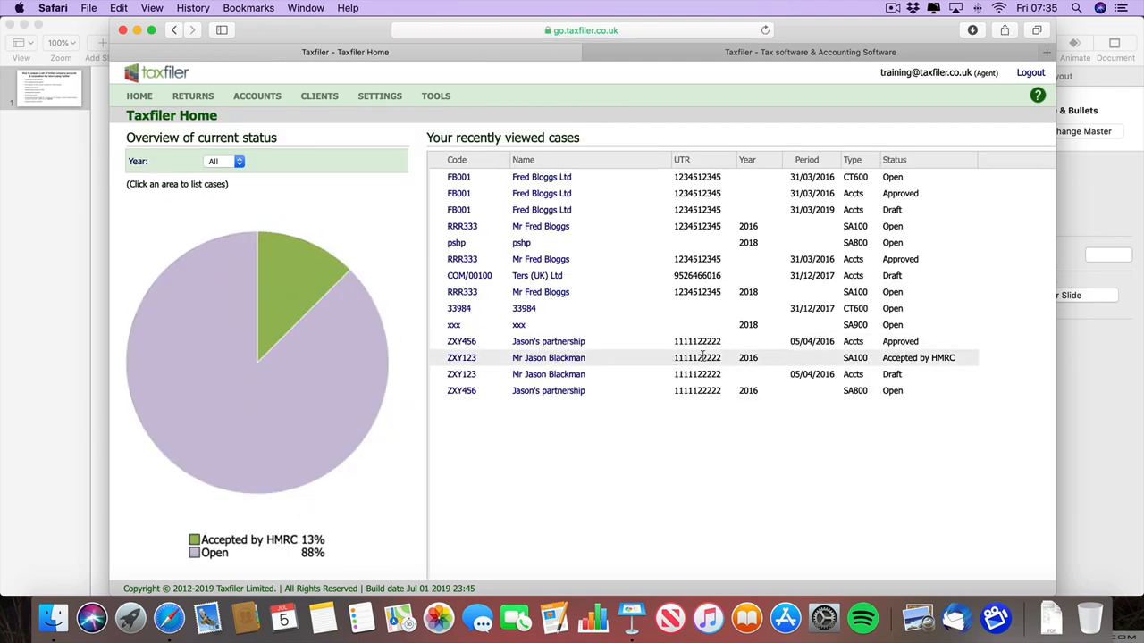